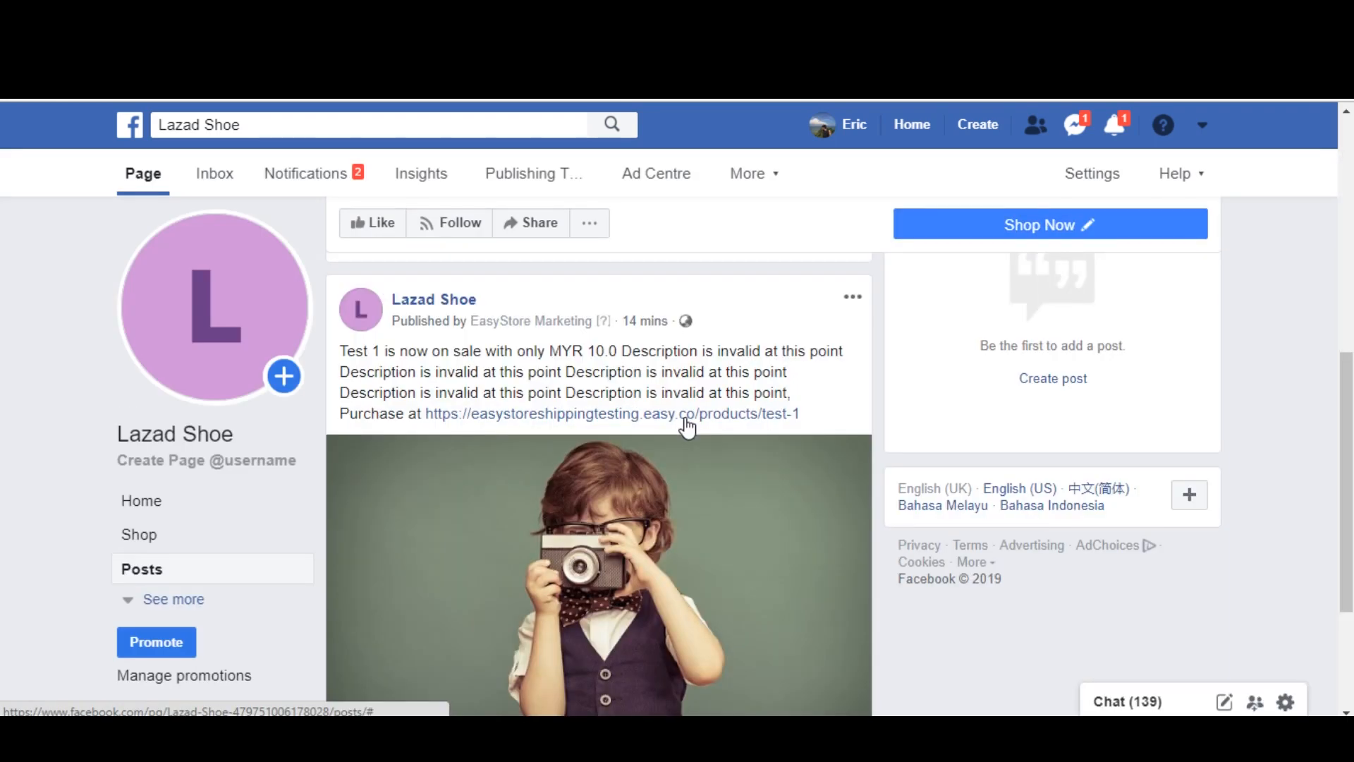
# Step: Enter "pm" as a comment on the Lazad Shoe page's Test 1 product post
pyautogui.scroll(-4, 687, 426)
pyautogui.click(456, 683)
pyautogui.write('pm')
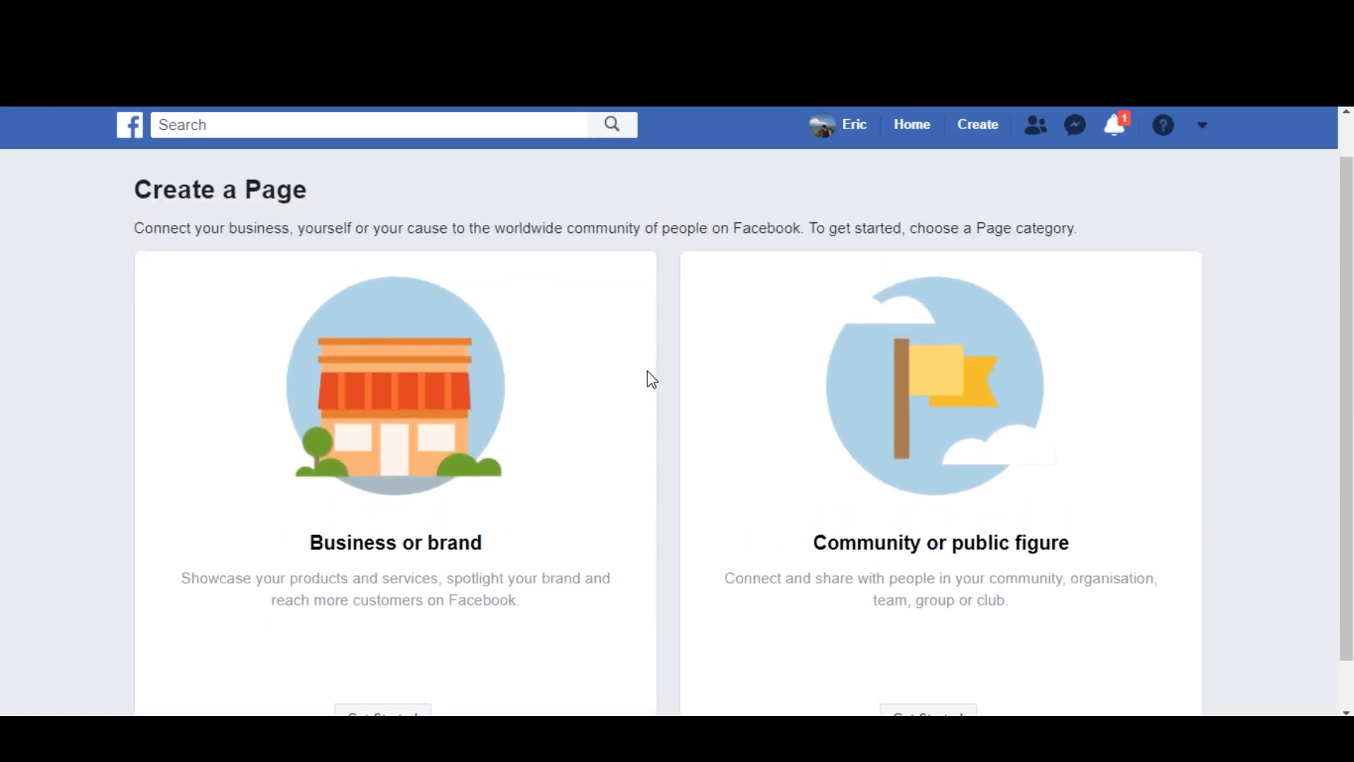
# Step: Start a new Business or brand Page and enter Lazad shoes as the Page name
pyautogui.scroll(-1, 604, 420)
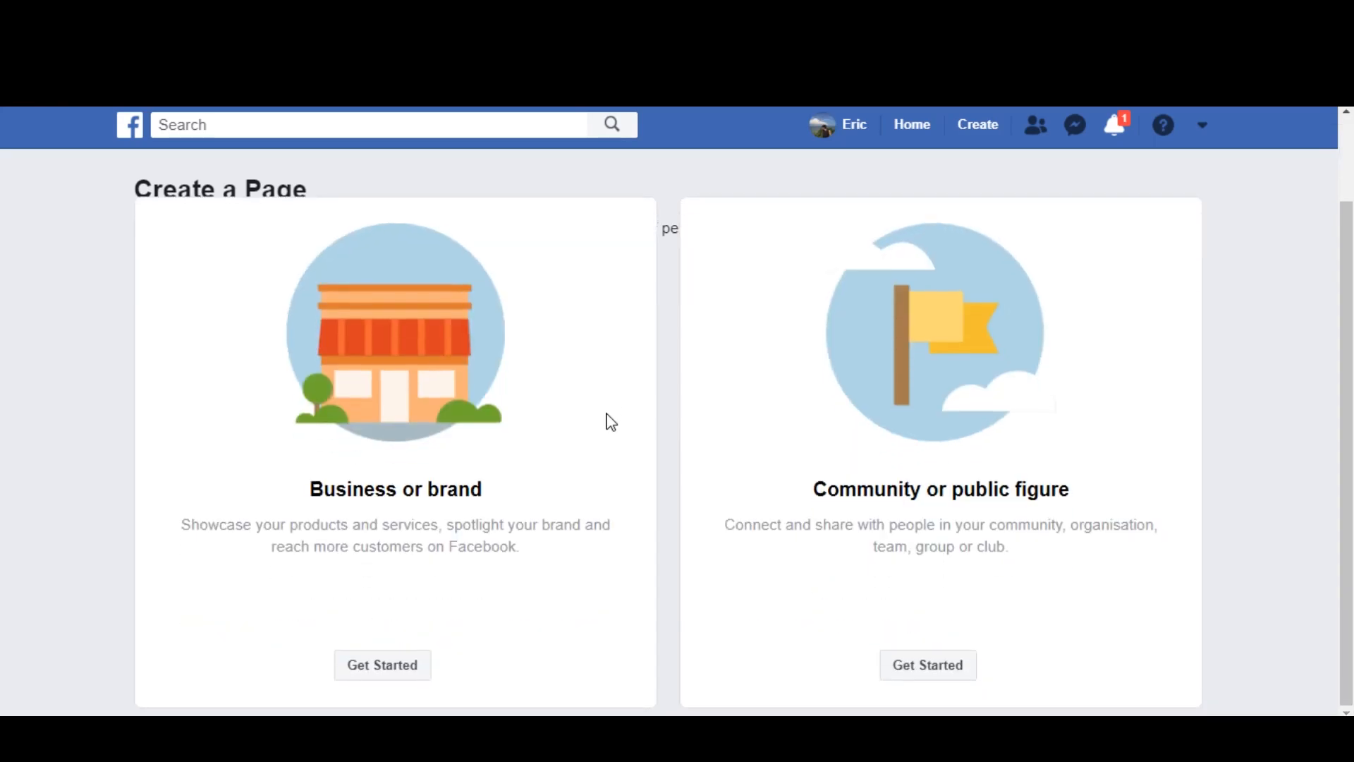
pyautogui.scroll(1, 662, 522)
pyautogui.scroll(-1, 664, 526)
pyautogui.click(412, 673)
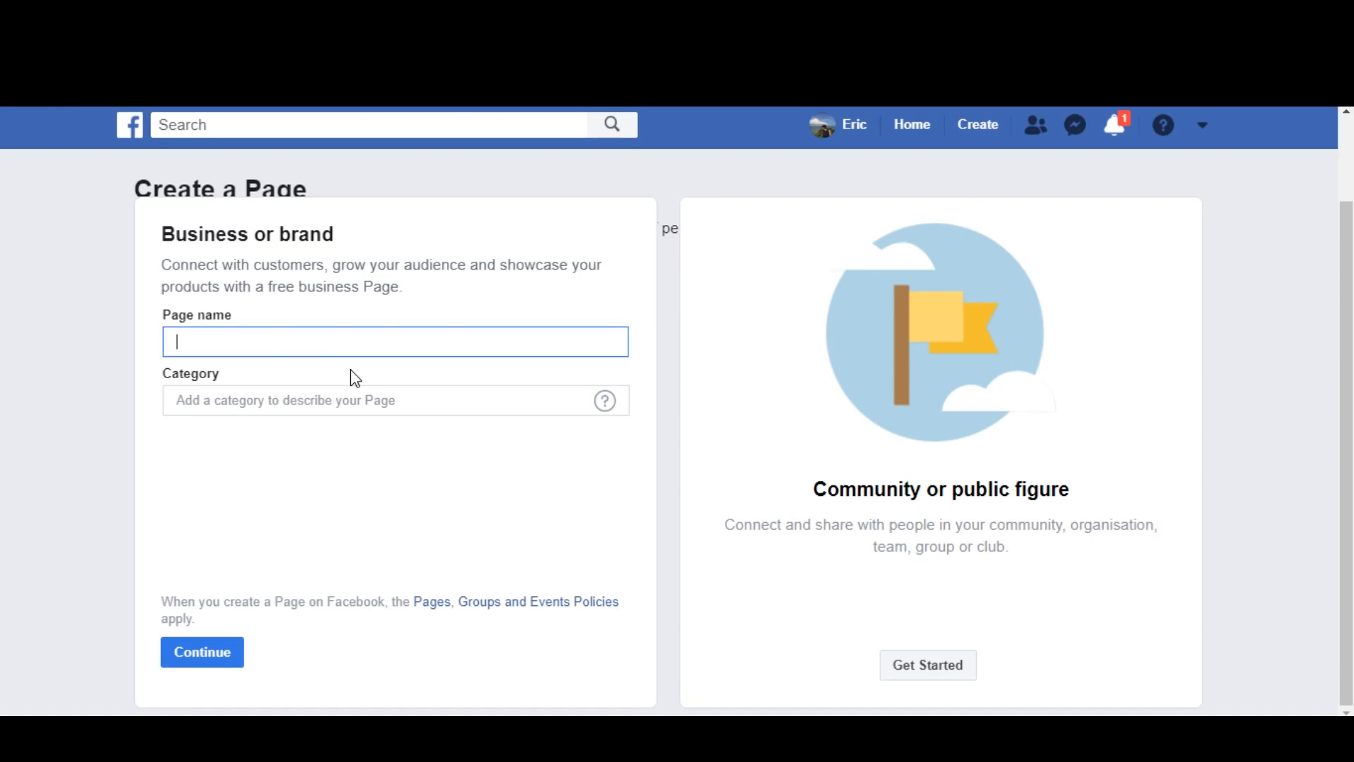
pyautogui.write('Lazad shoes')
# Step: Complete the Page form with the name Lazad Shoe, the category Design & fashion, the business address and the phone number
pyautogui.click(310, 403)
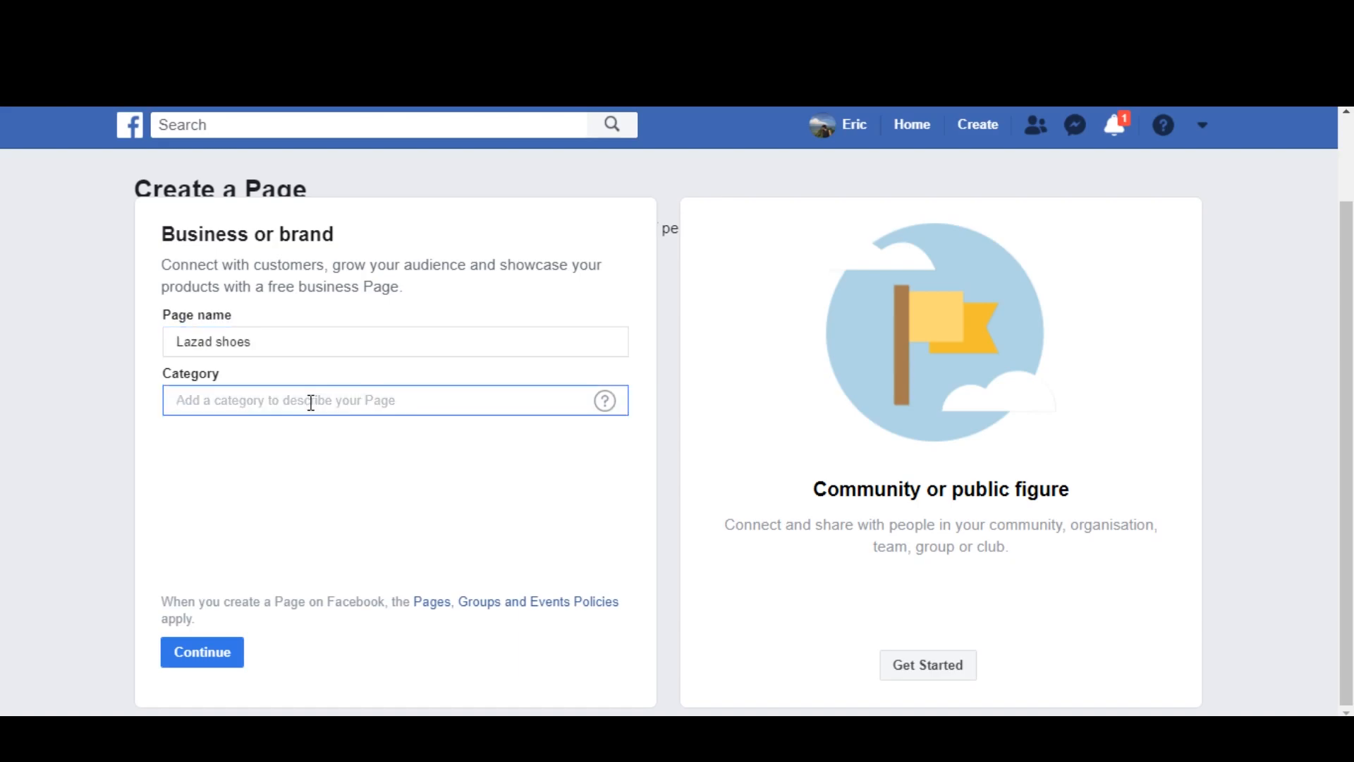
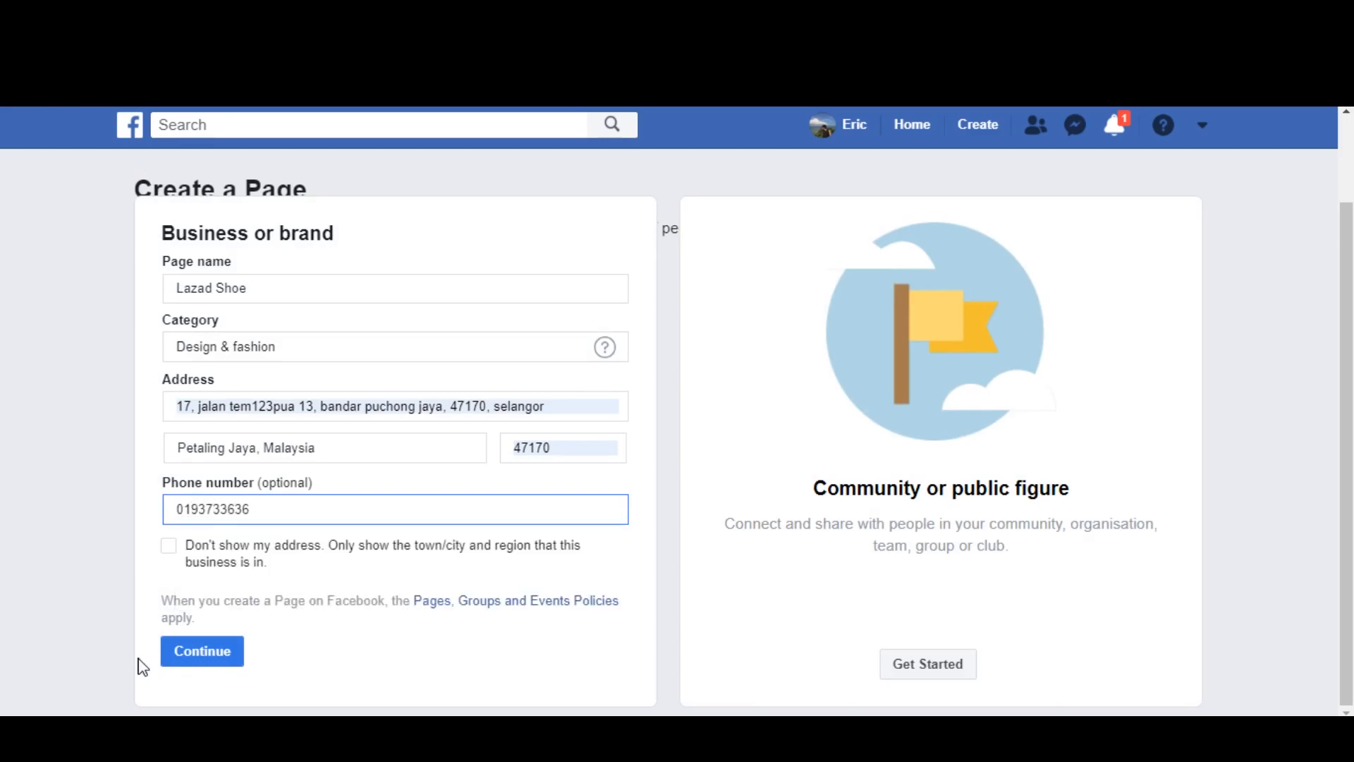
# Step: Submit the Page details and skip adding a profile picture
pyautogui.click(190, 649)
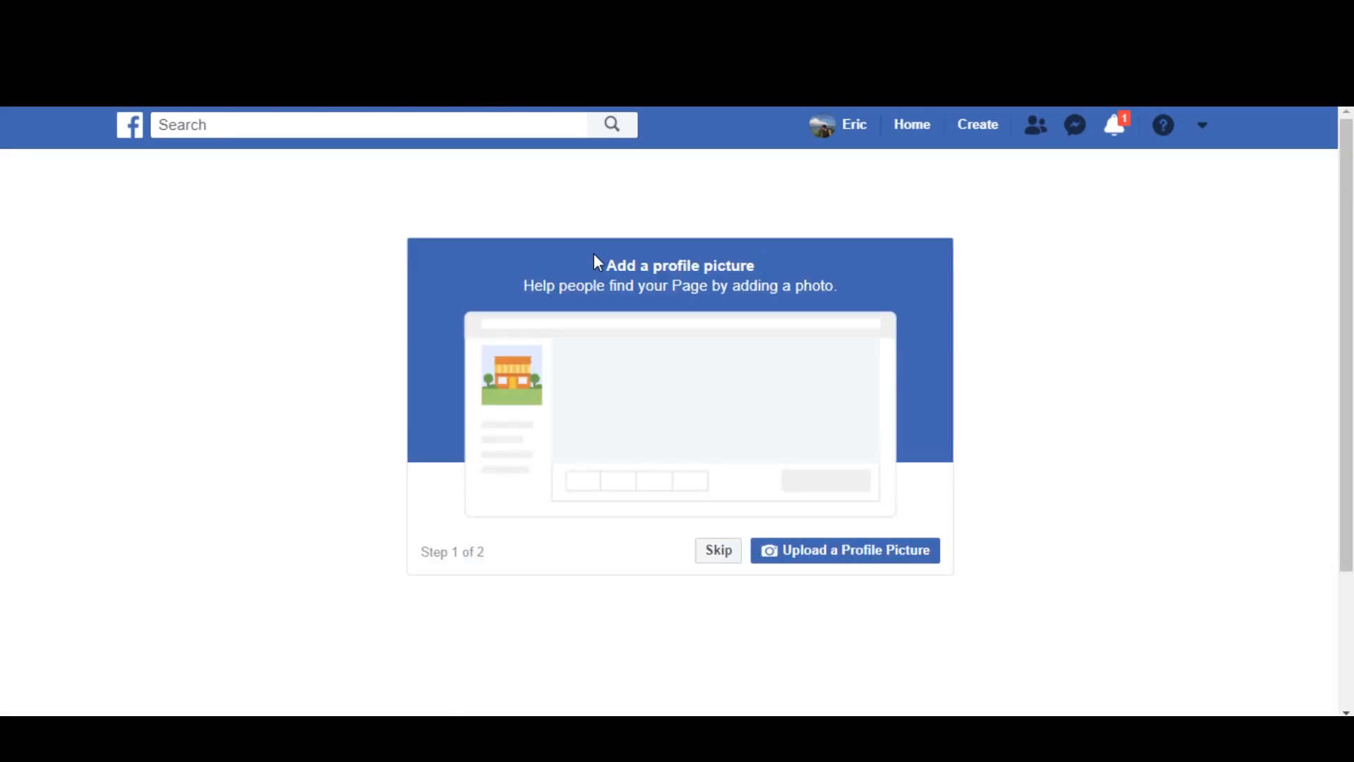
pyautogui.click(718, 557)
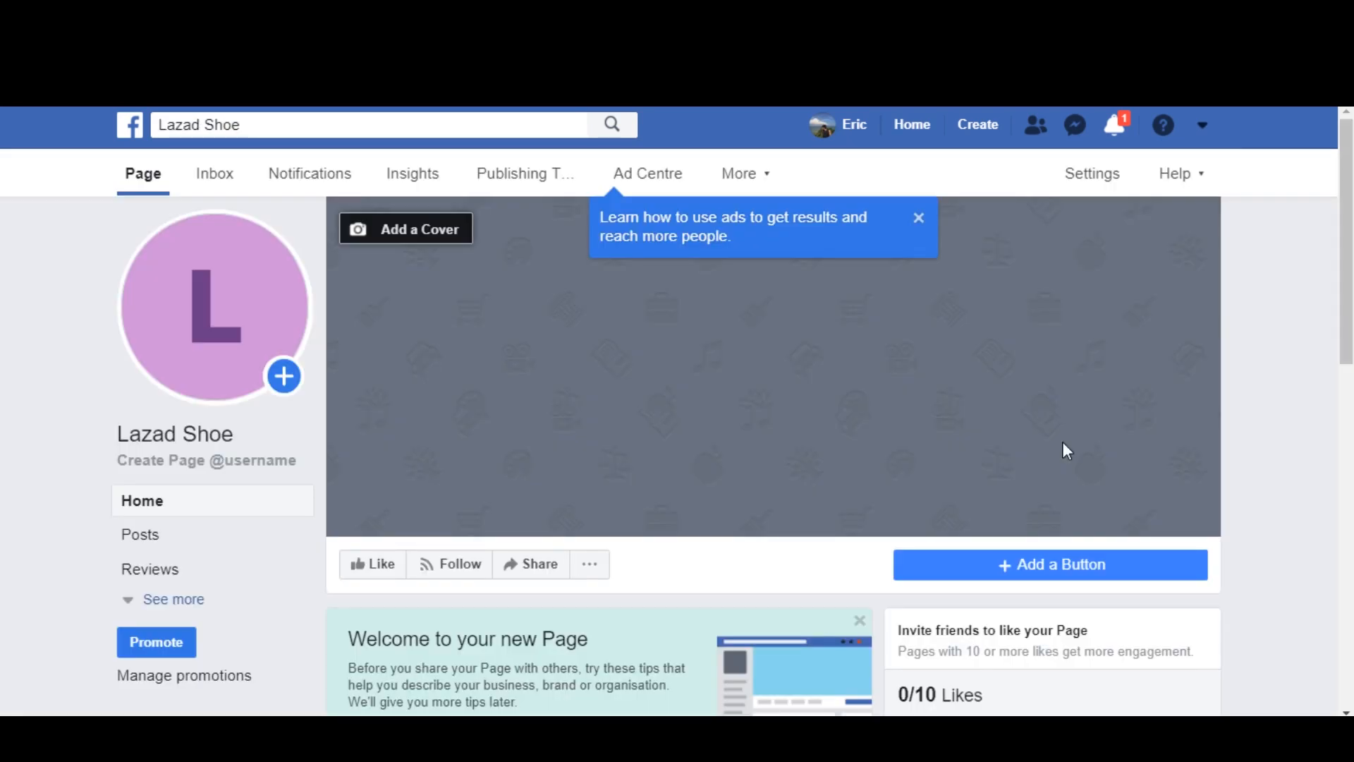
pyautogui.scroll(-4, 1063, 444)
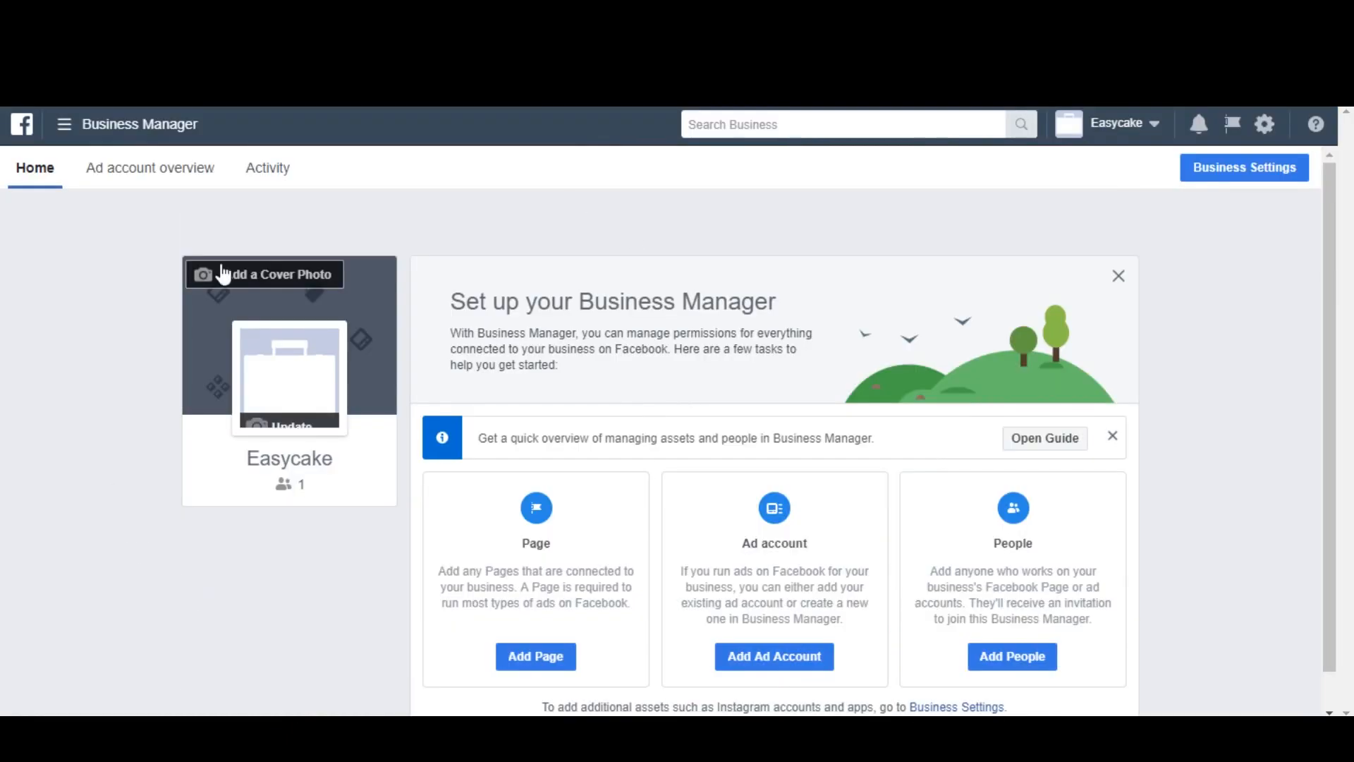
# Step: Start a new pixel from the Pixels data source in Facebook Business Manager and enter Lazad at the start of its name
pyautogui.click(64, 124)
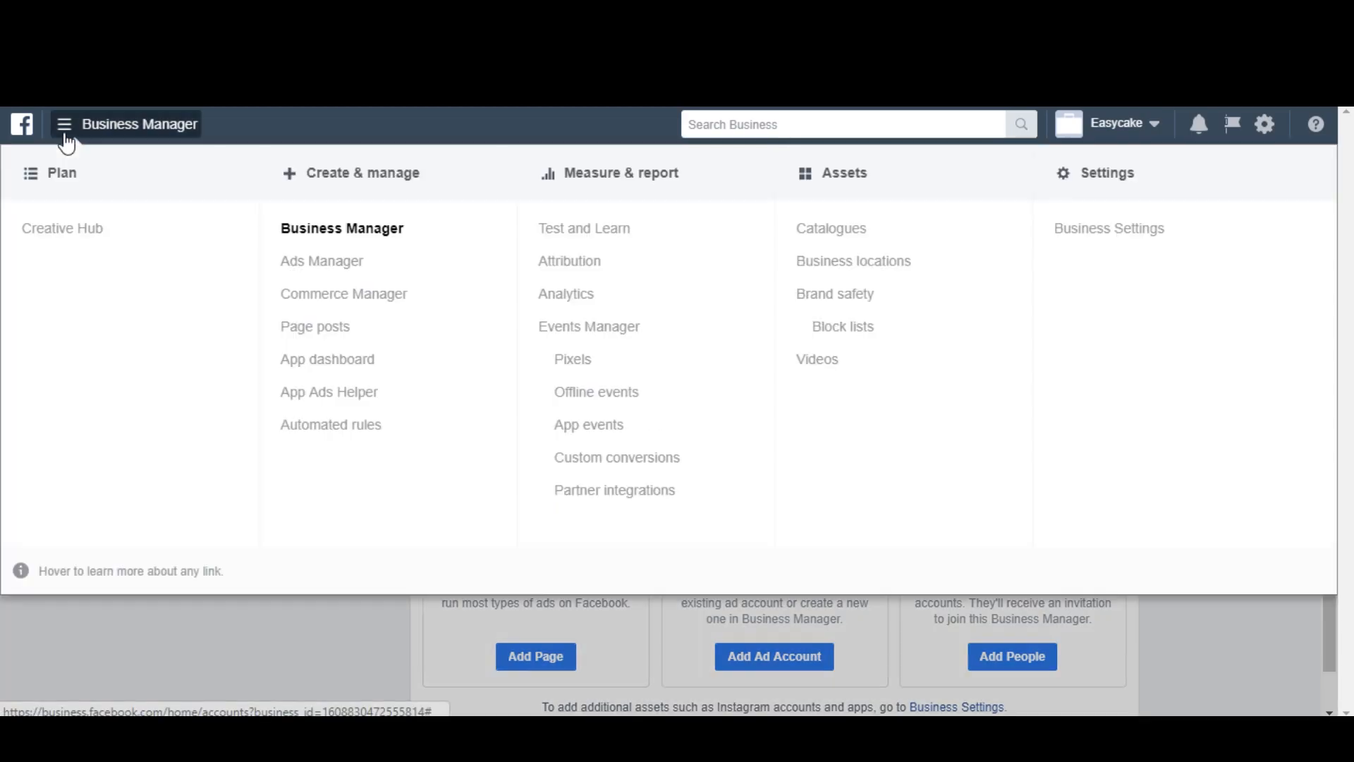
pyautogui.click(564, 361)
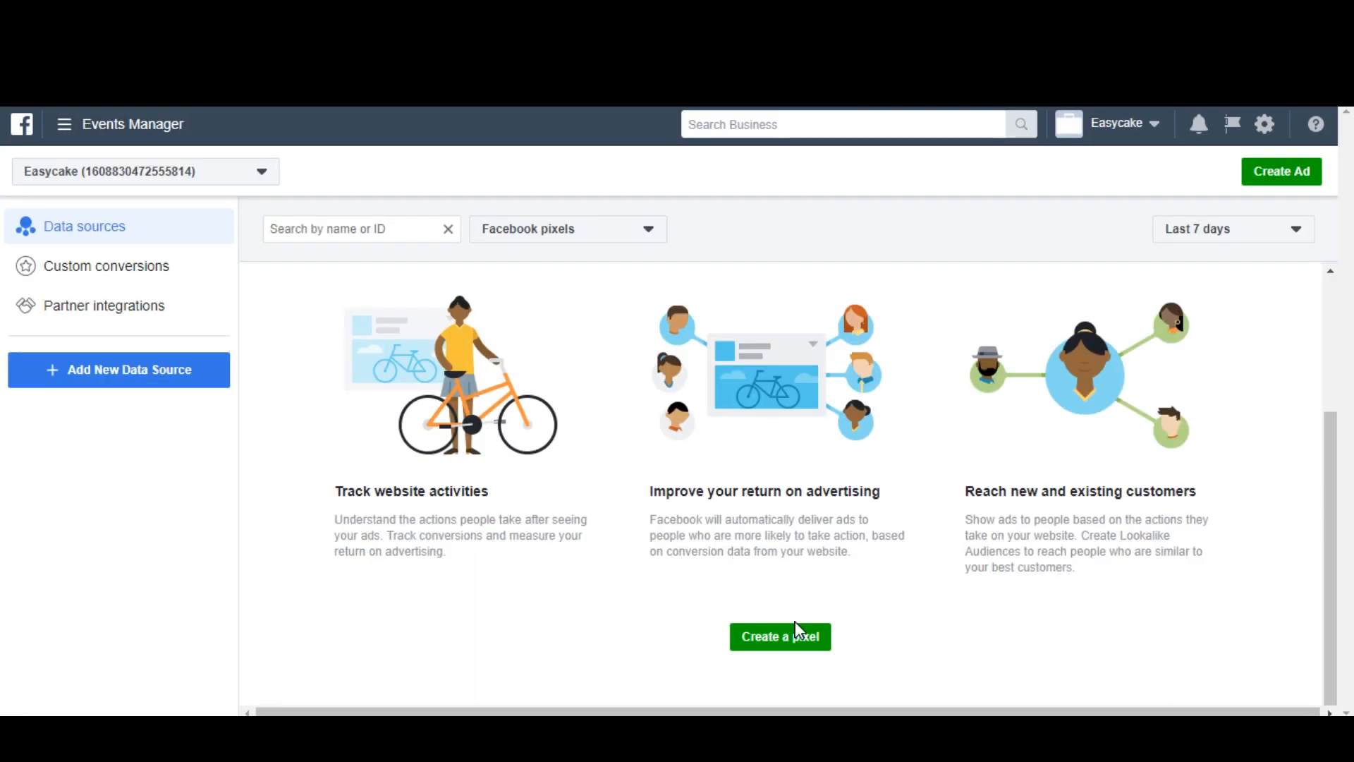
pyautogui.click(796, 631)
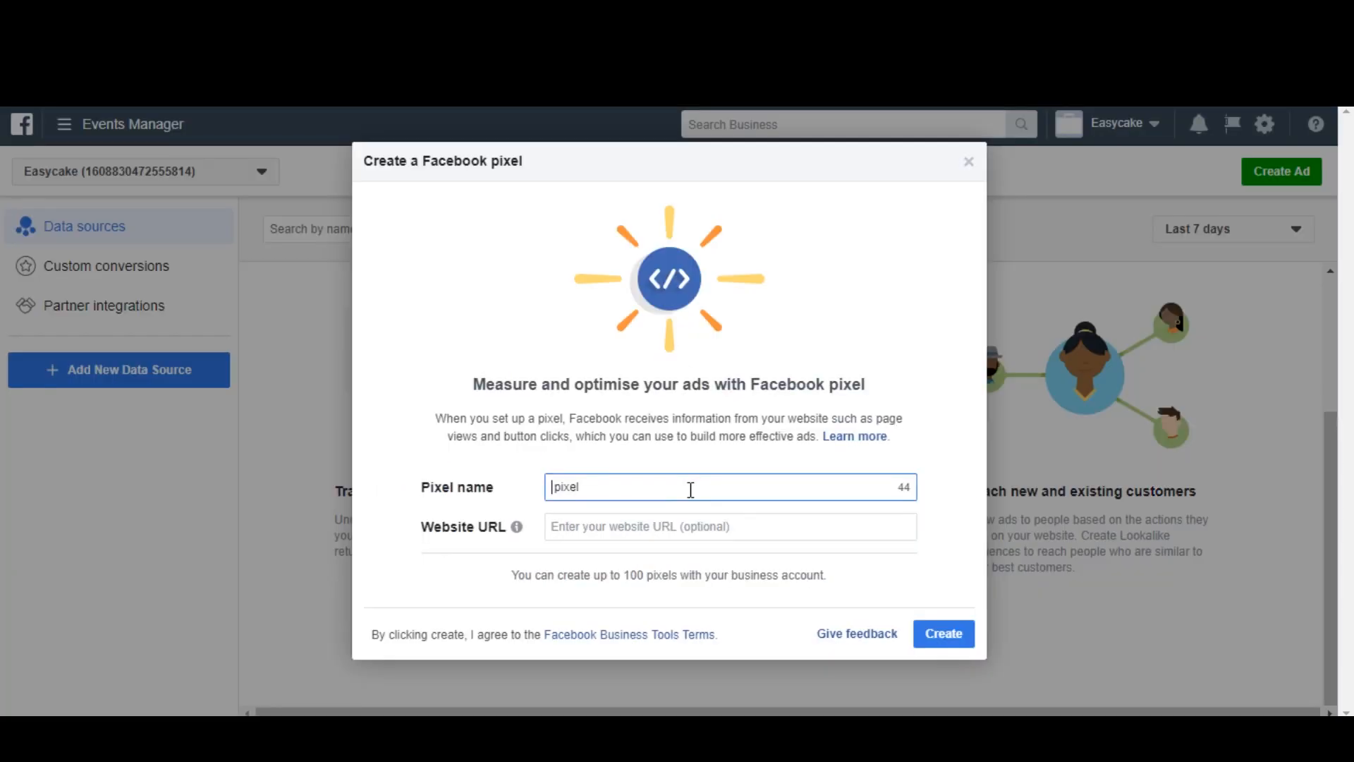
pyautogui.write('Lazad')
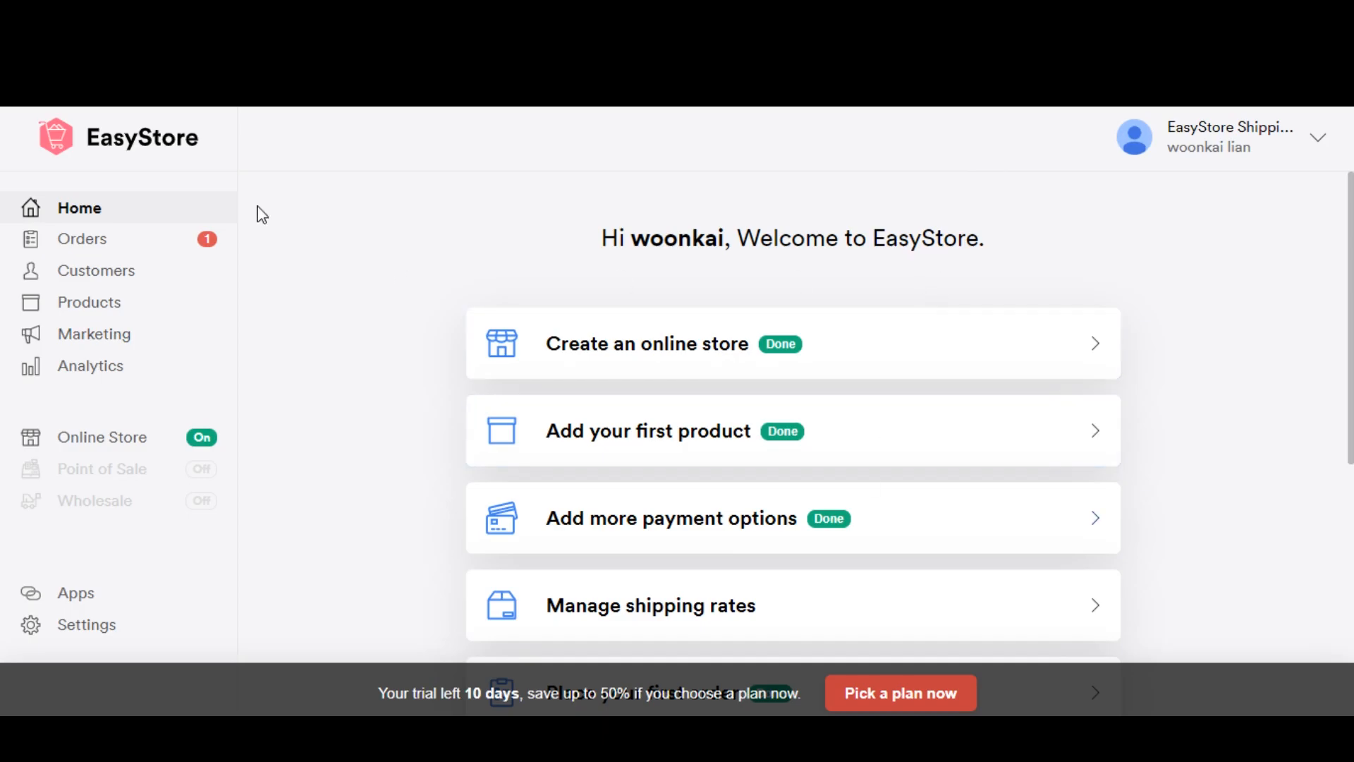
# Step: Switch to the EasyStore admin and open the Facebook Marketing settings
pyautogui.click(126, 362)
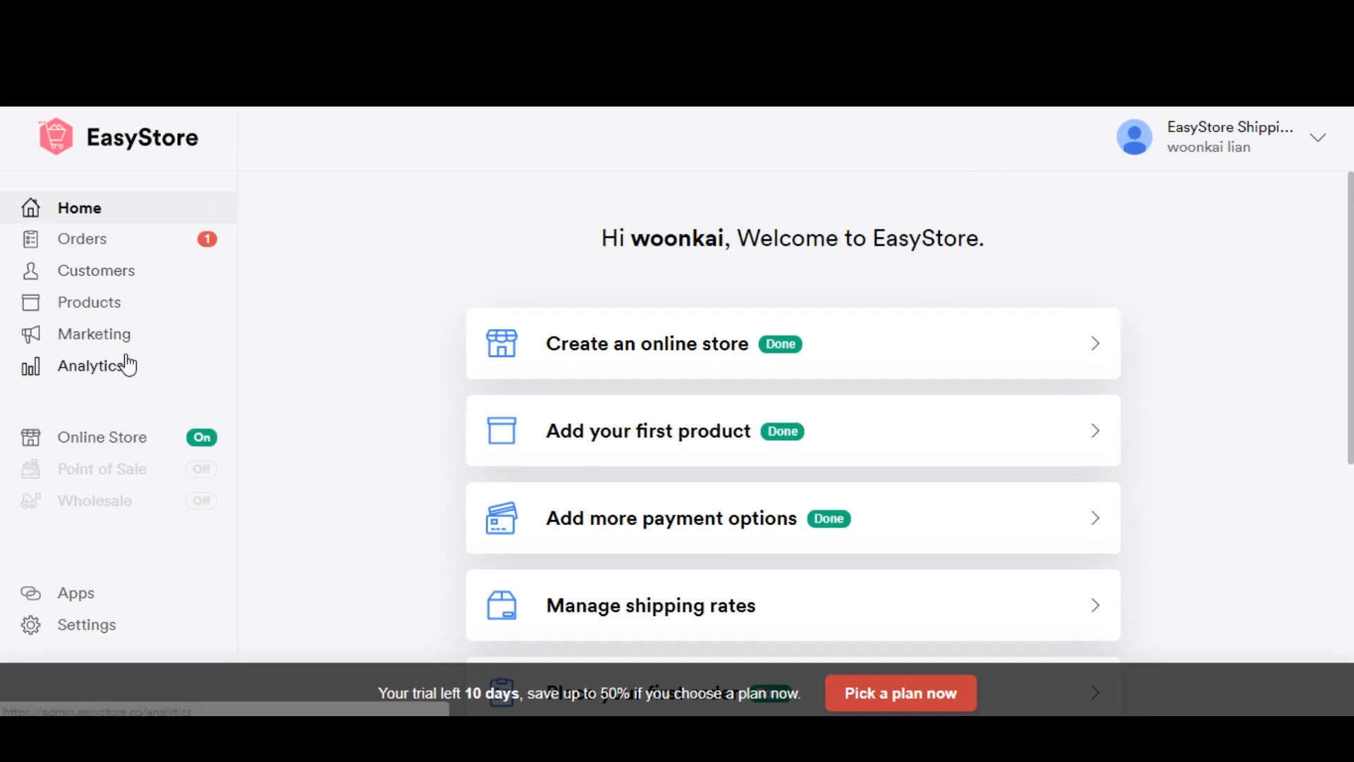
pyautogui.click(126, 340)
pyautogui.click(123, 400)
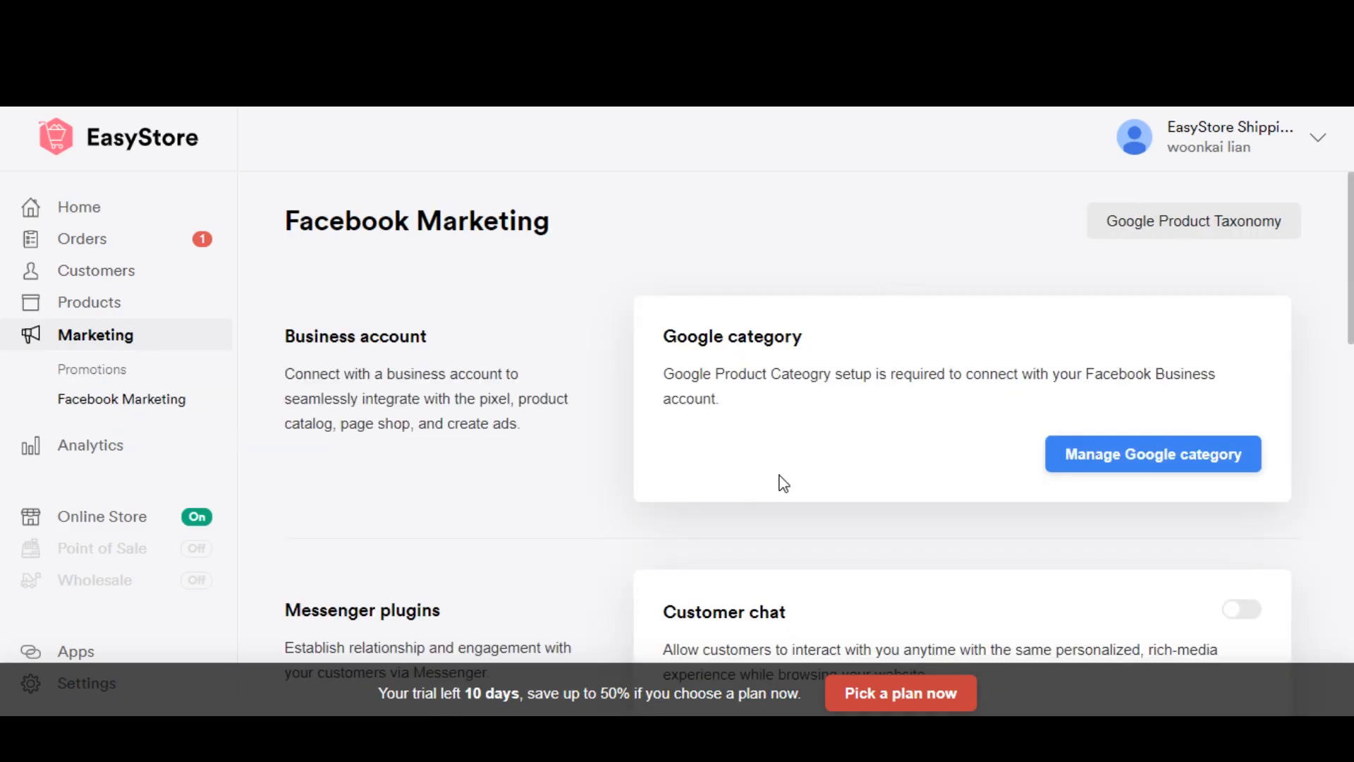
pyautogui.scroll(-2, 776, 480)
pyautogui.scroll(2, 747, 476)
# Step: Open the Google category management and start linking a category to the Feature on homepage collection
pyautogui.click(1117, 461)
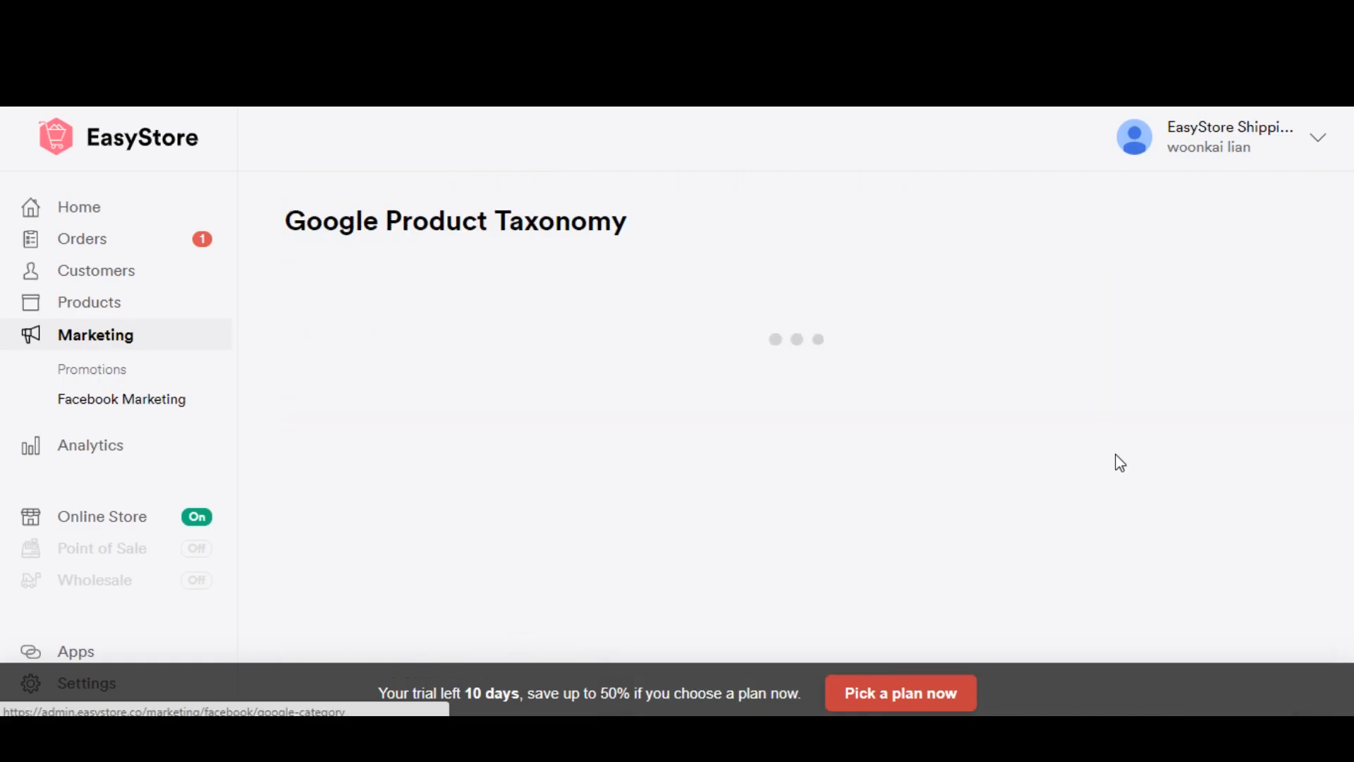
pyautogui.click(822, 339)
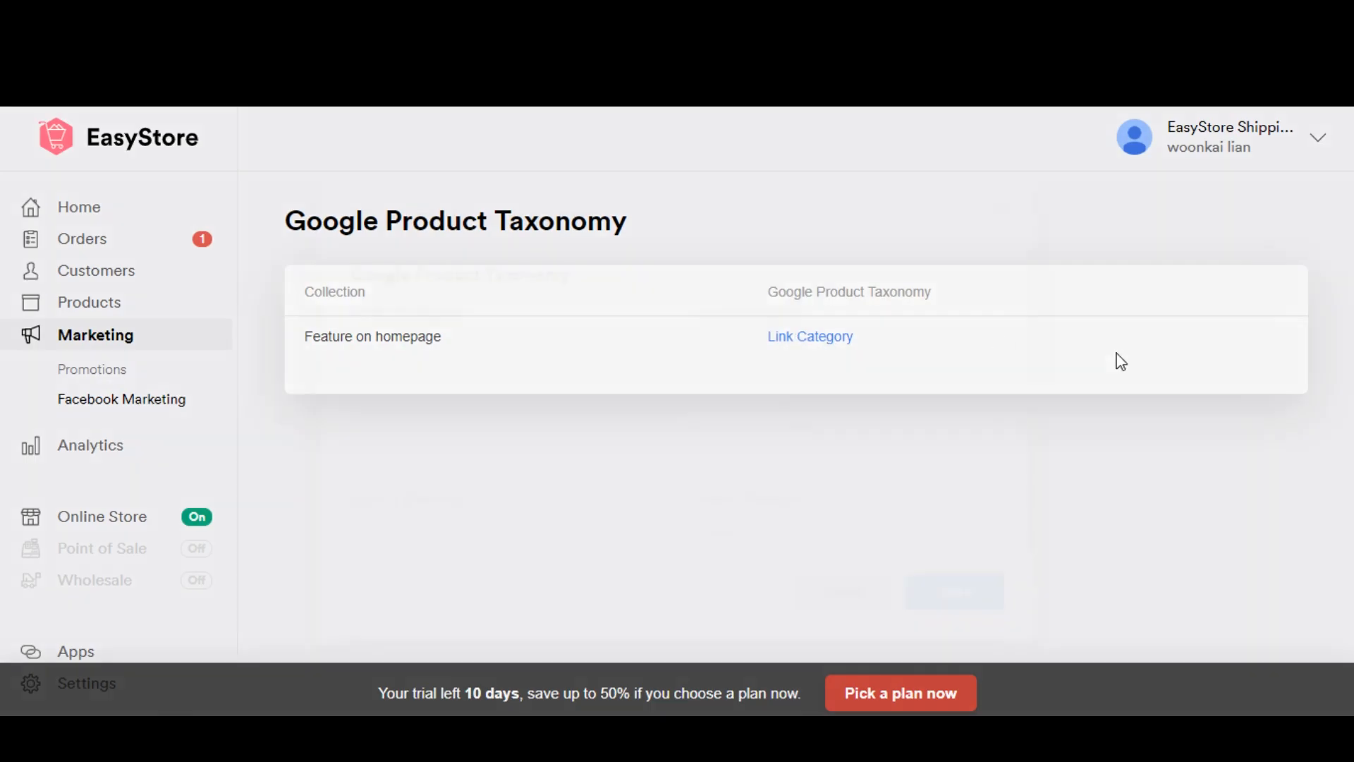
pyautogui.scroll(-1, 570, 377)
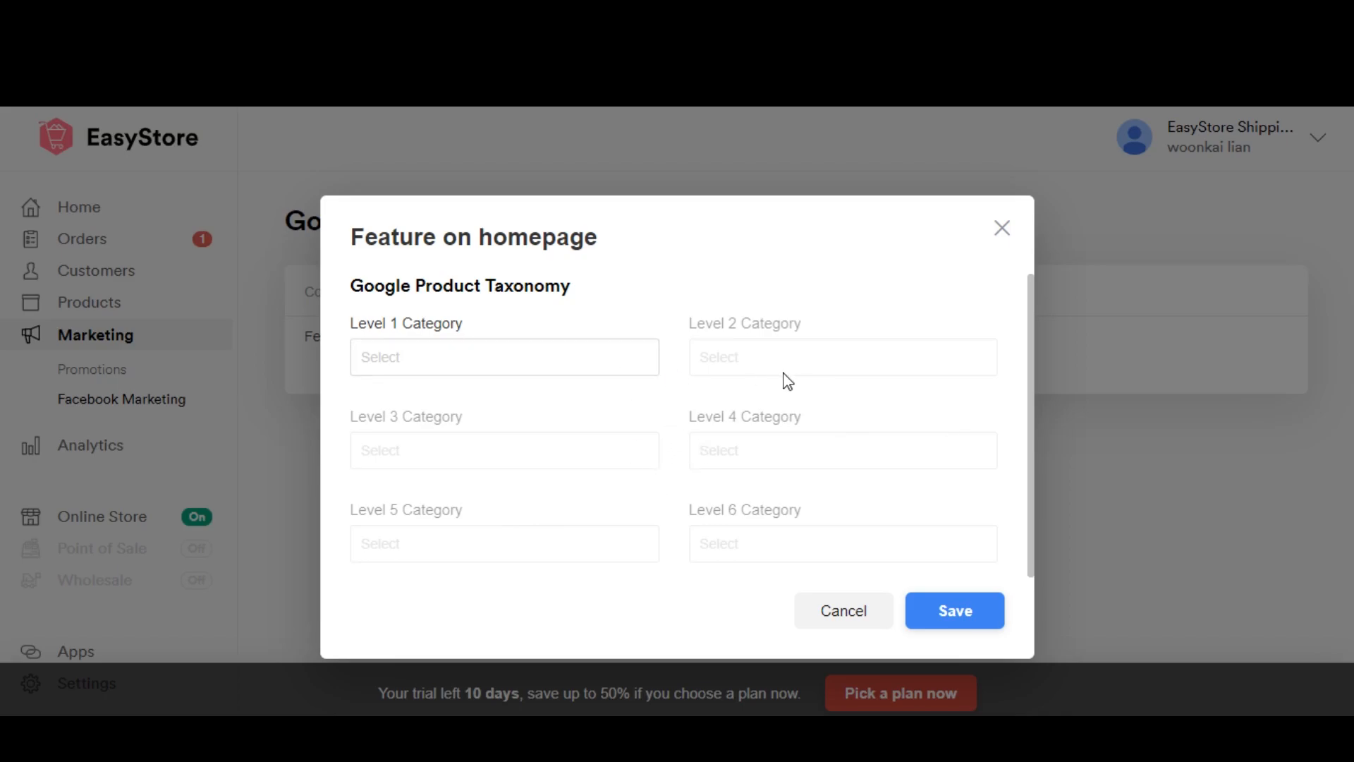
# Step: Set the collection's Level 1 category to Apparel & Accessories and Level 2 to Shoes, leave Level 3 unset, and save the link
pyautogui.click(592, 358)
pyautogui.scroll(3, 505, 556)
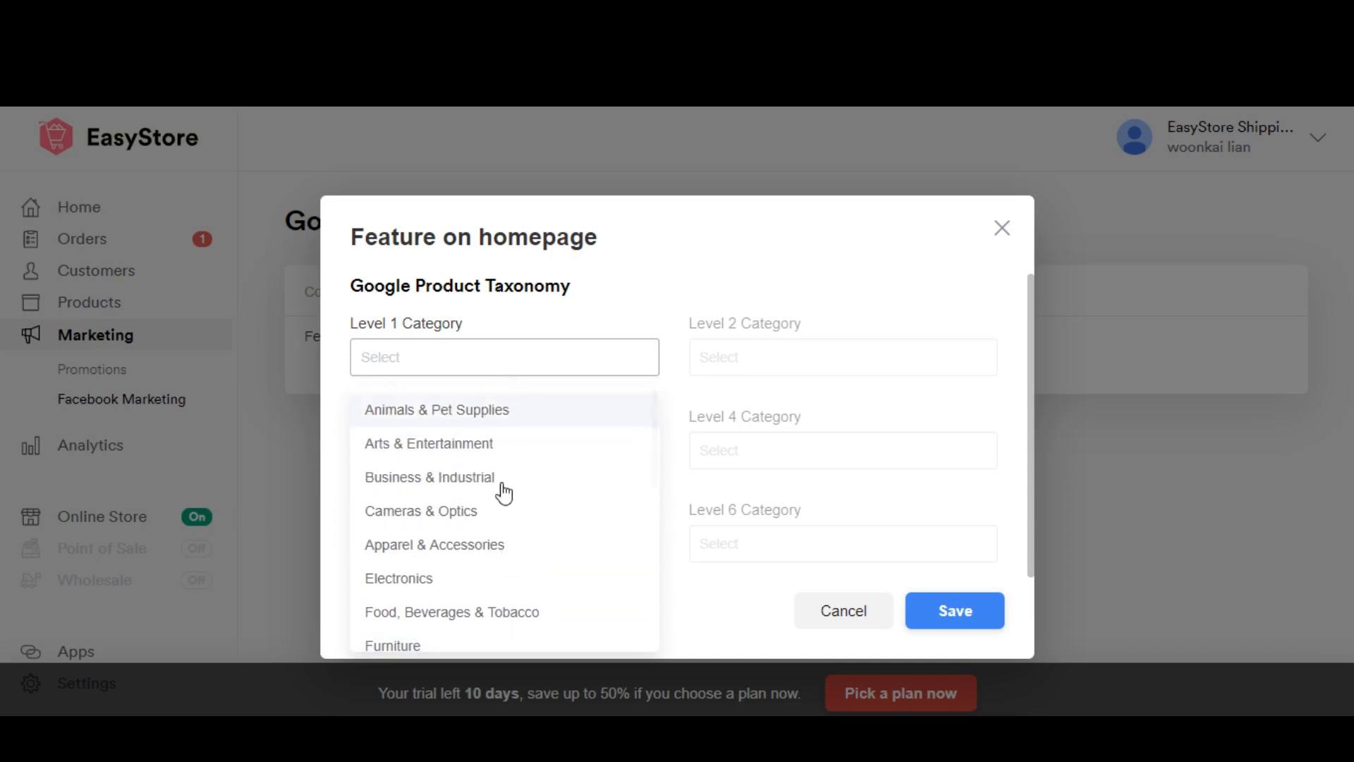
pyautogui.click(507, 547)
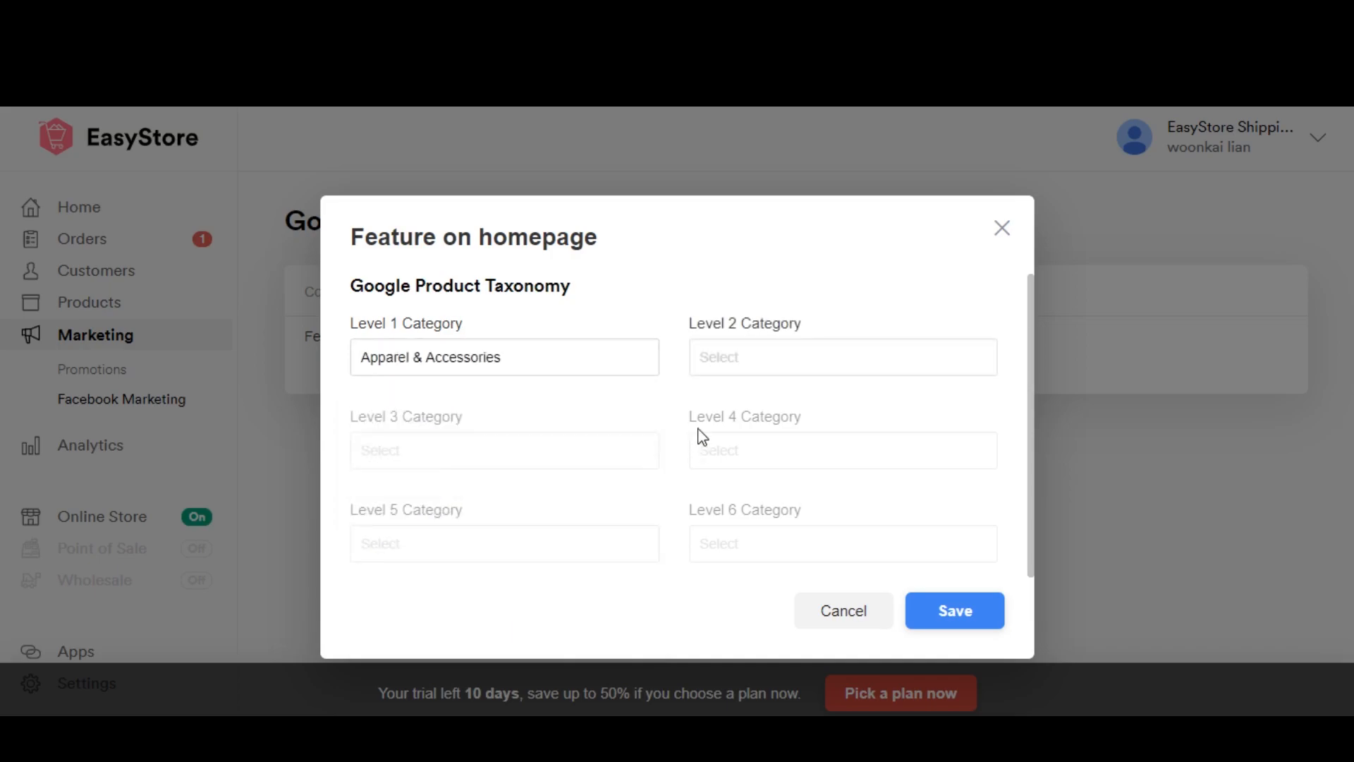
pyautogui.click(724, 362)
pyautogui.click(849, 485)
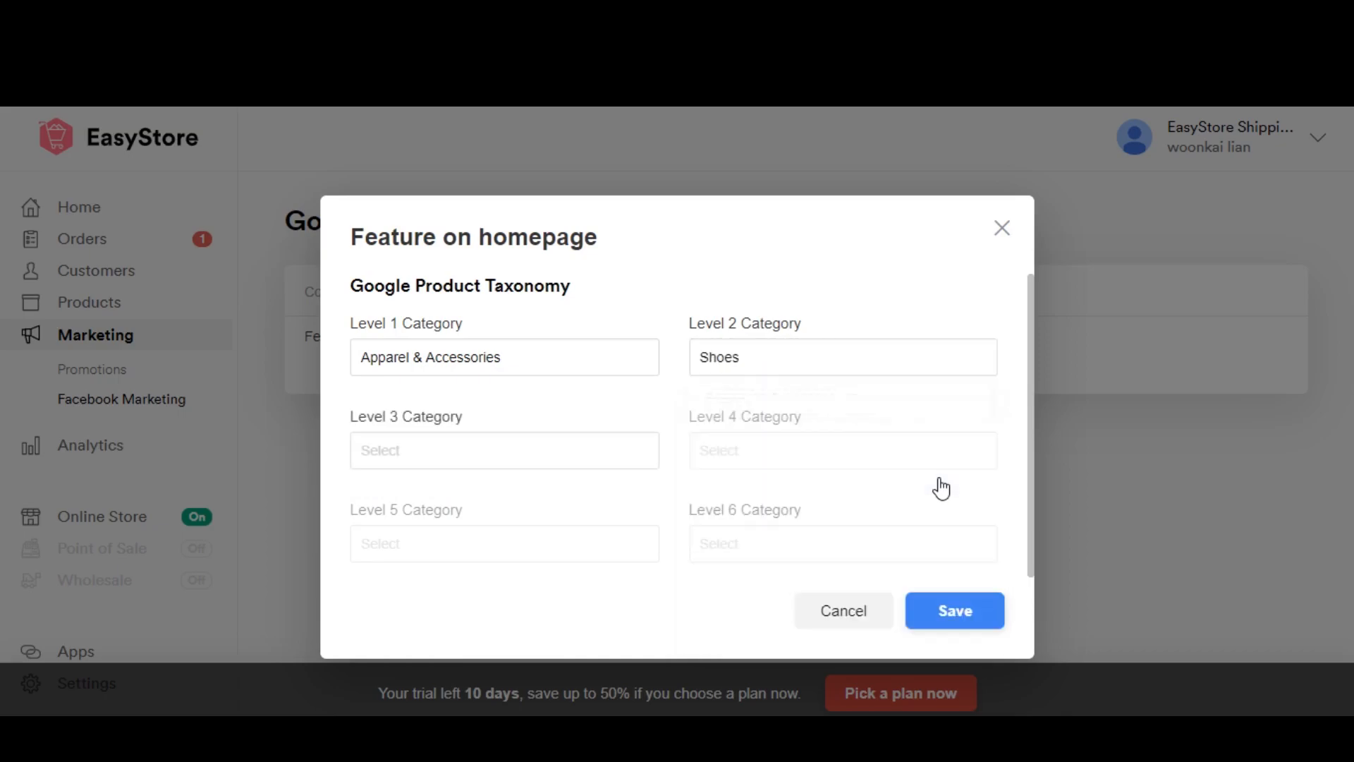
pyautogui.click(583, 451)
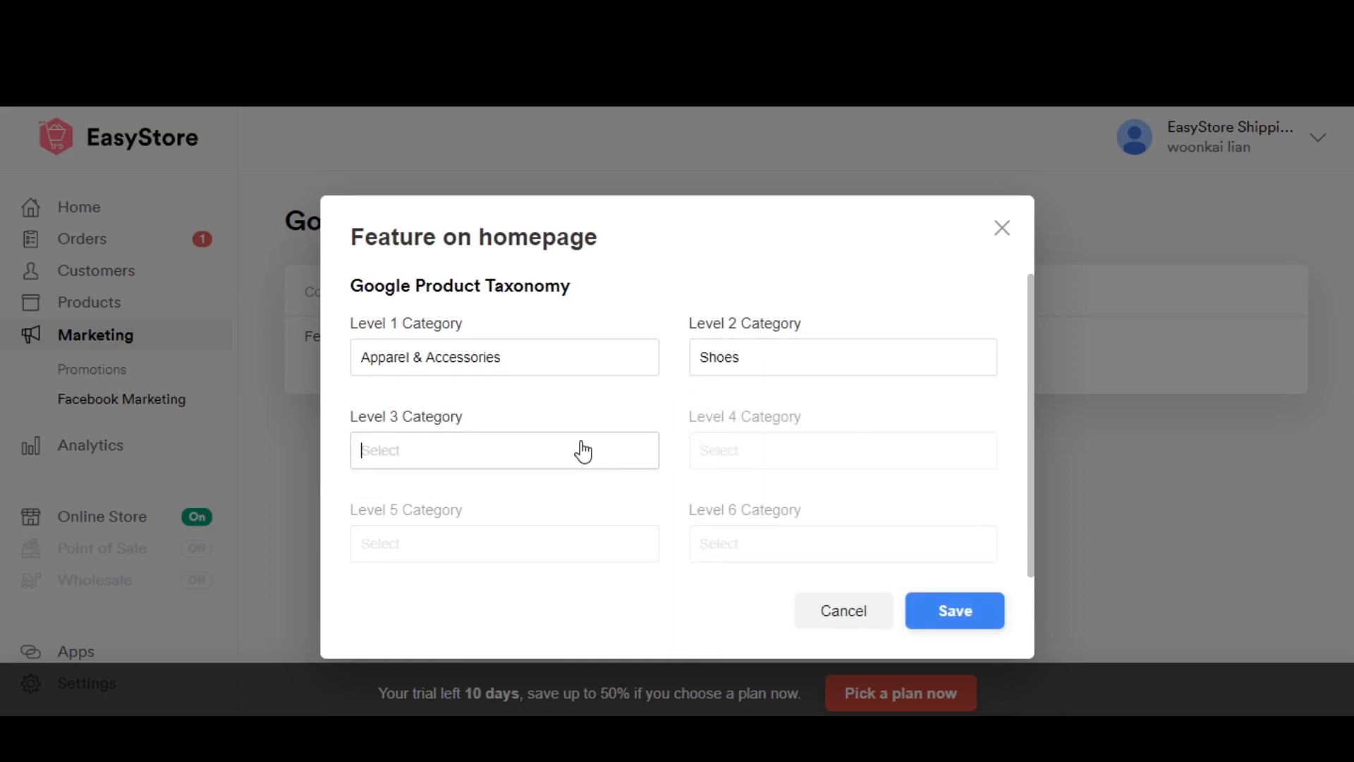
pyautogui.click(714, 454)
pyautogui.click(542, 444)
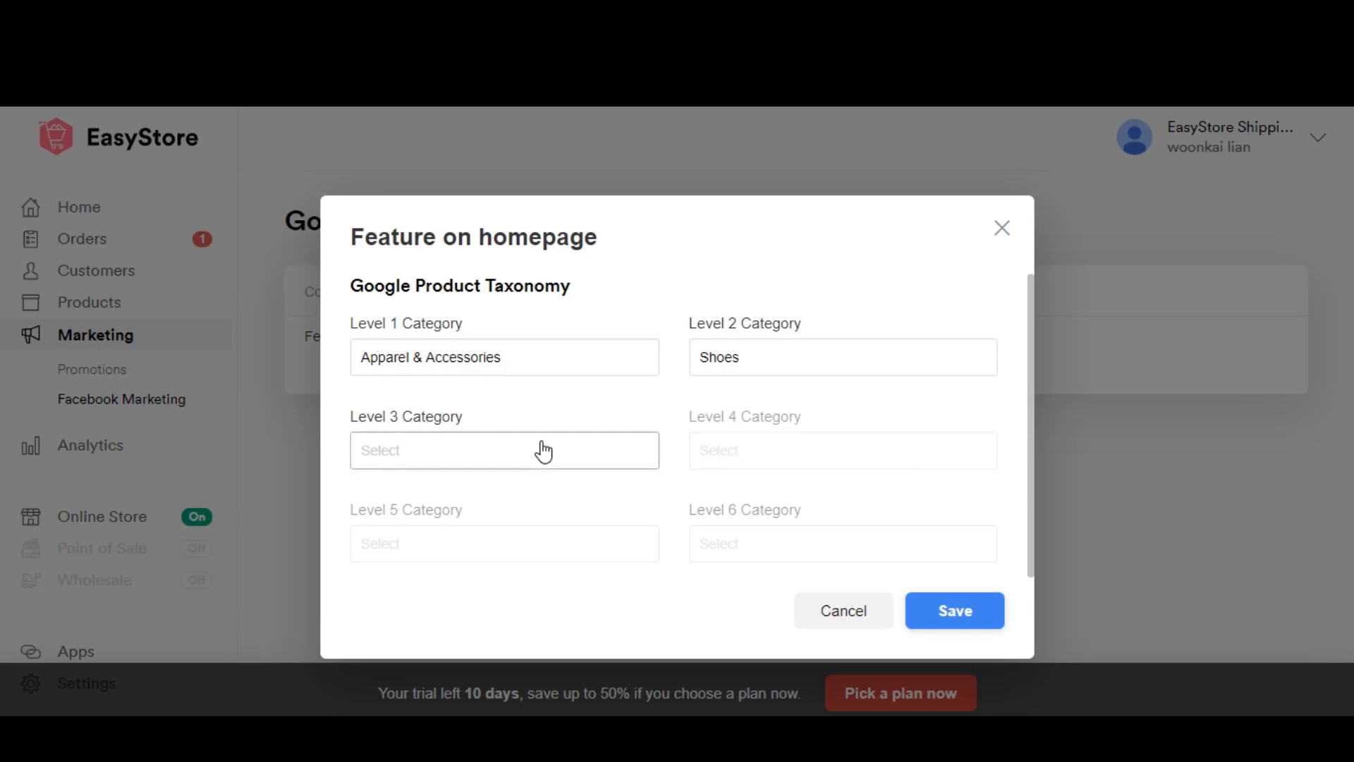
pyautogui.click(949, 612)
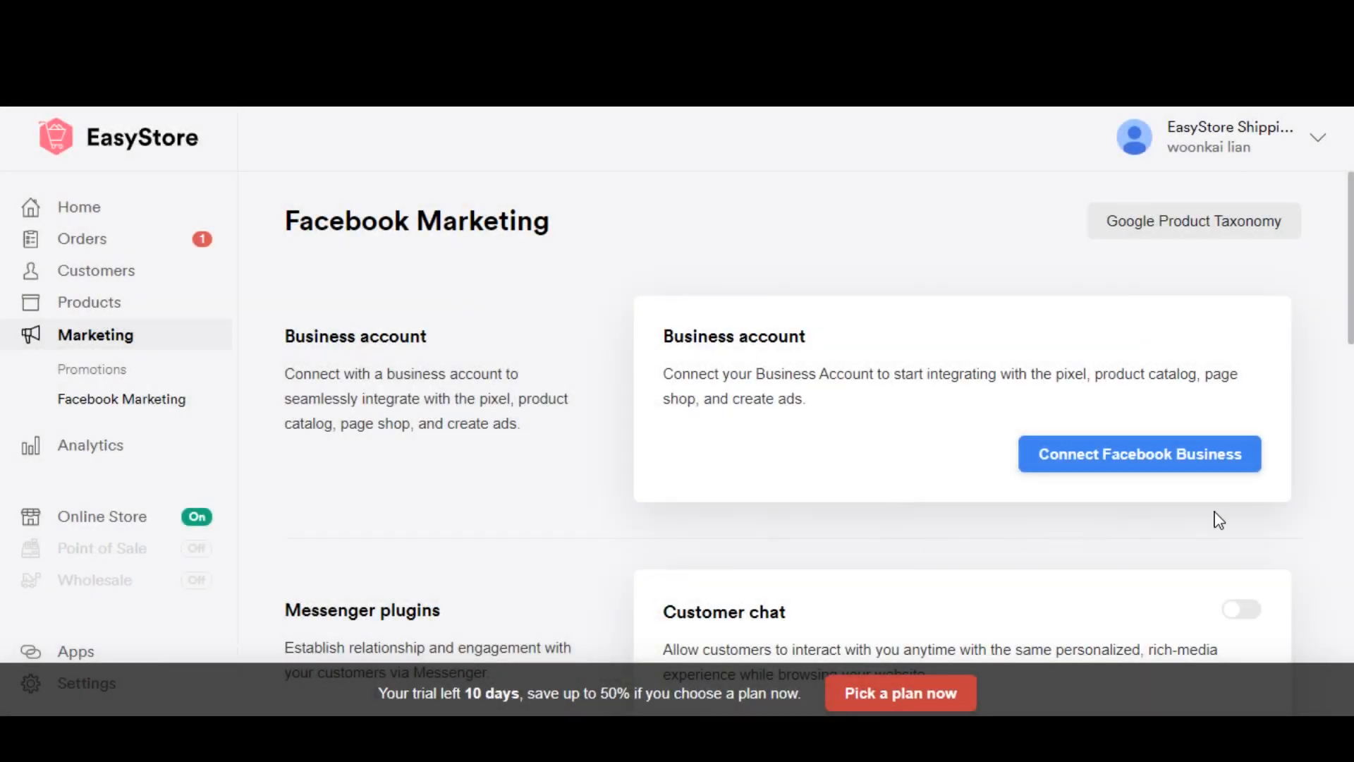
# Step: Connect Facebook Business and authorize EasyStore Marketing for the Lazad Shoe page with all its permissions enabled
pyautogui.click(1171, 466)
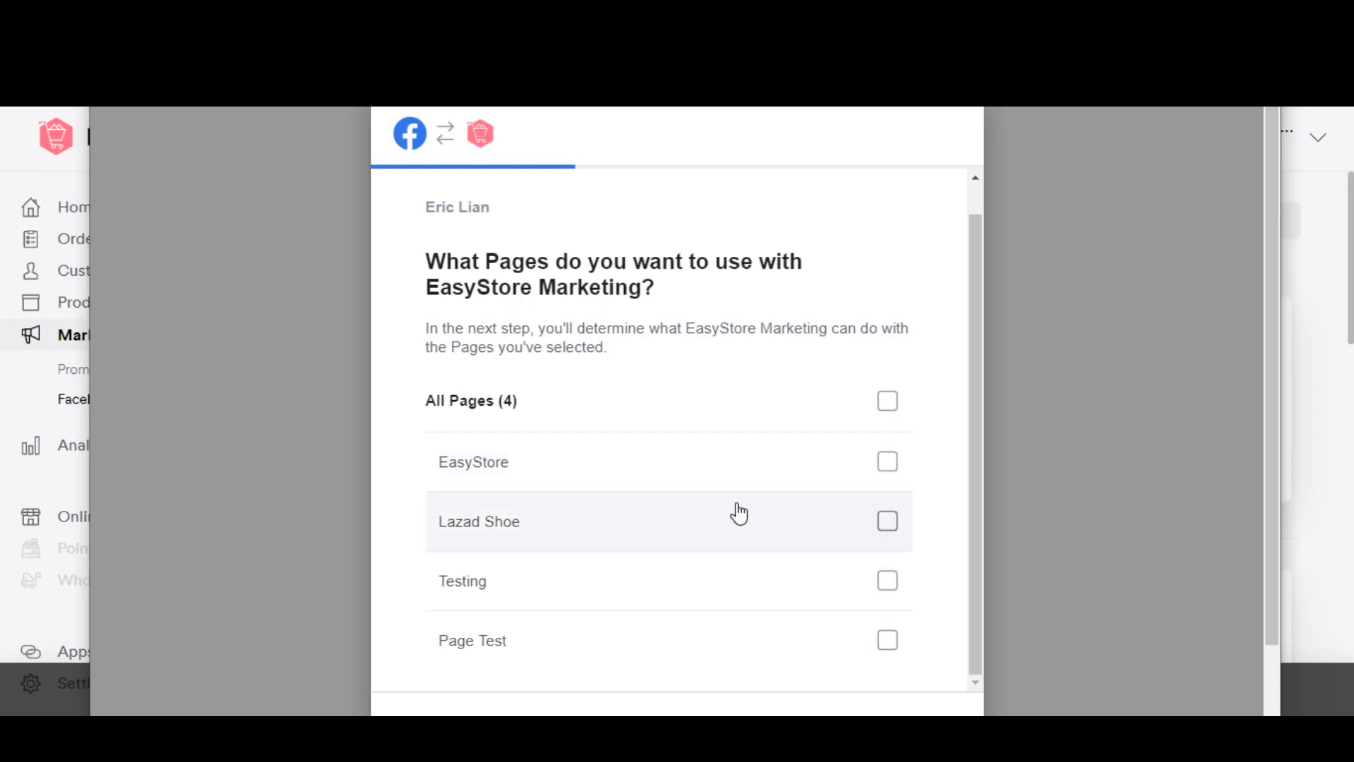
pyautogui.scroll(-2, 738, 513)
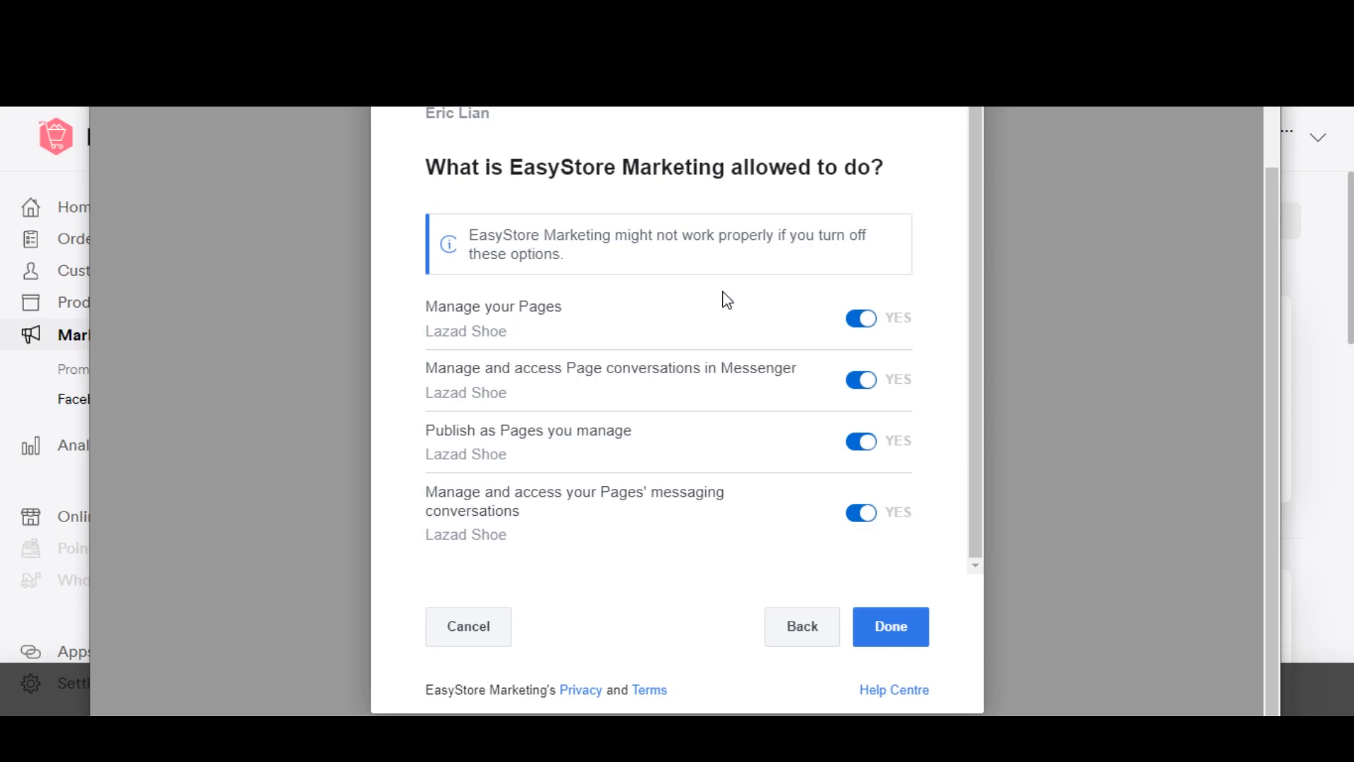
pyautogui.click(897, 633)
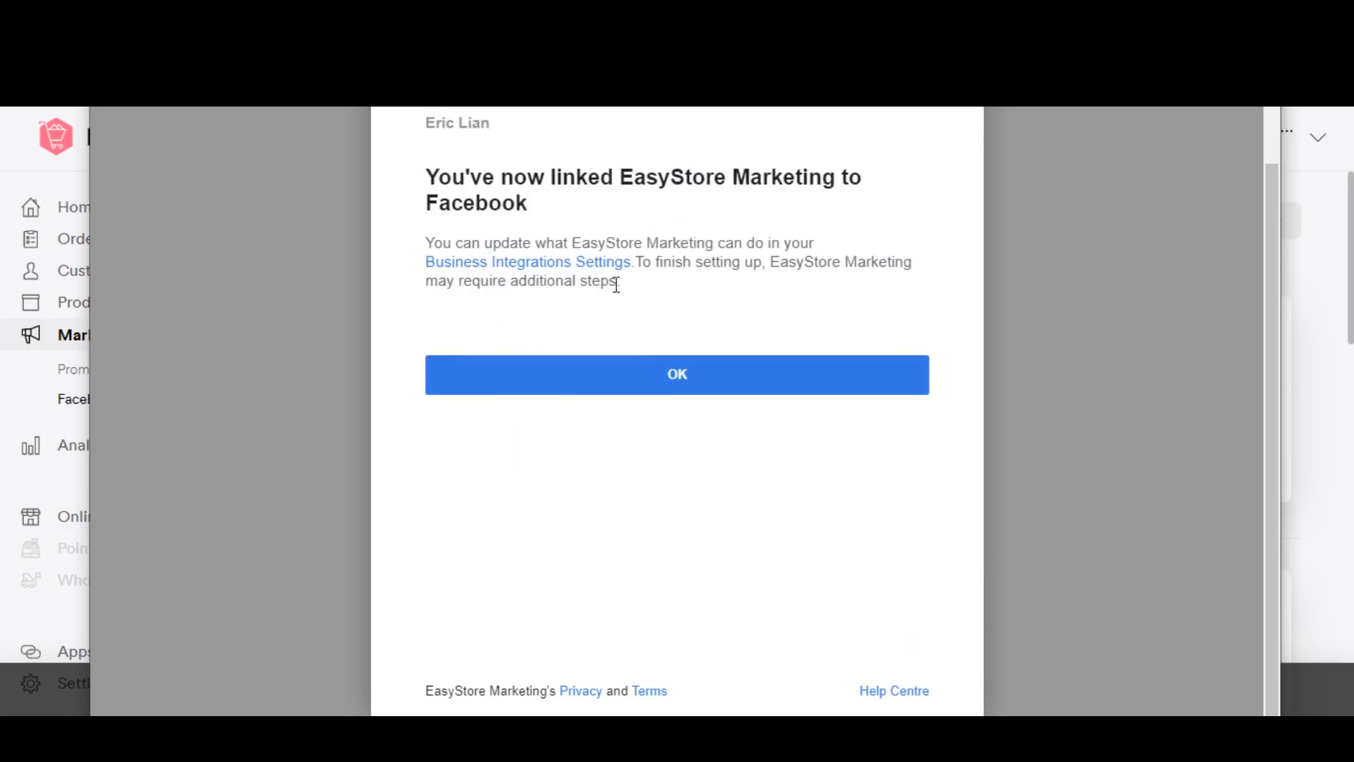
pyautogui.click(799, 379)
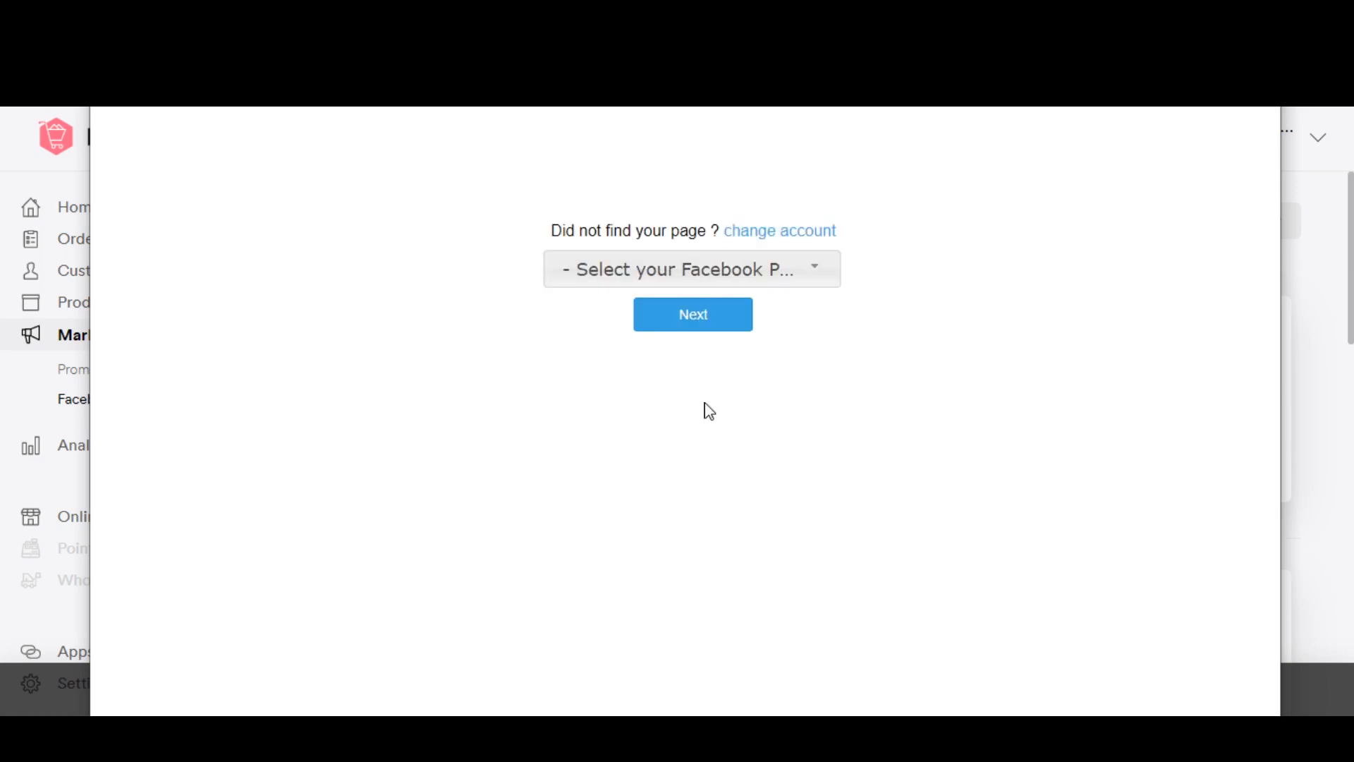
# Step: Choose Lazad Shoe as the Facebook page to connect and continue
pyautogui.click(833, 279)
pyautogui.click(640, 335)
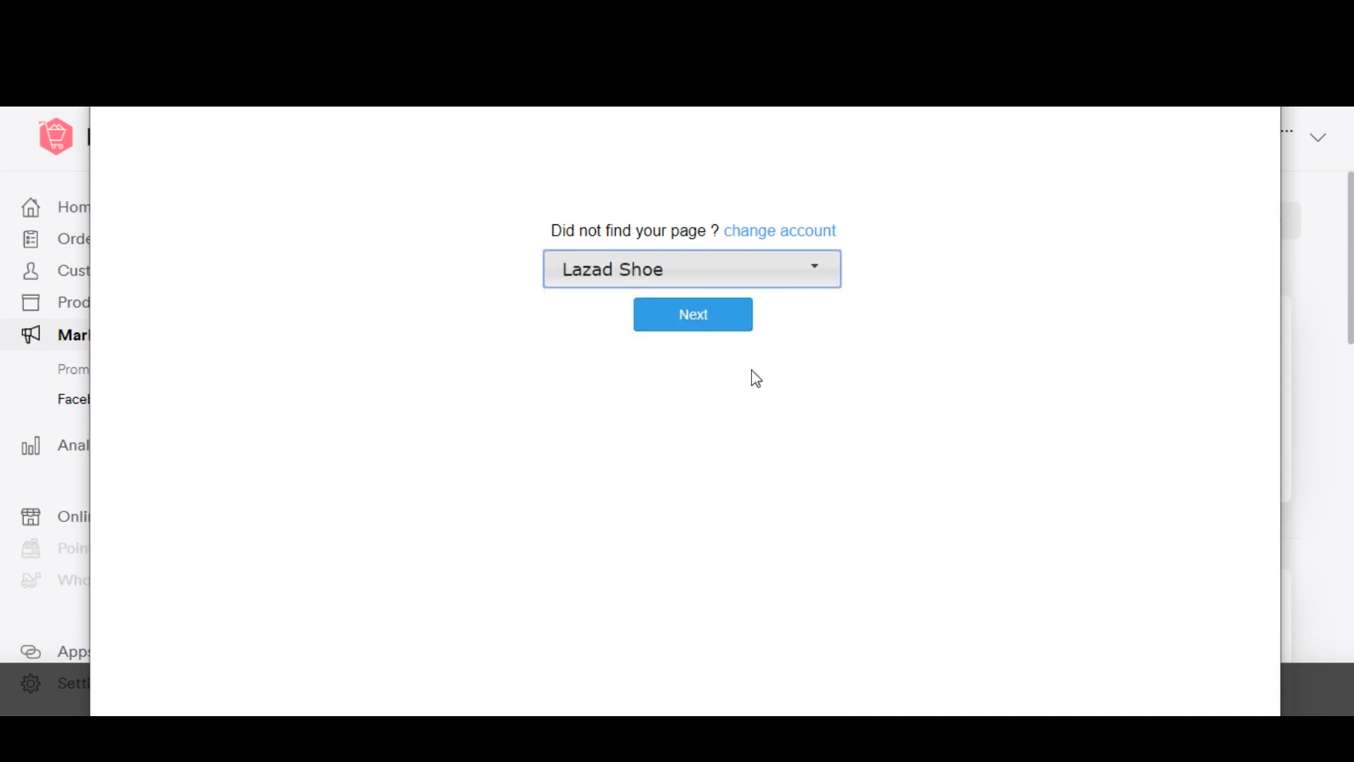
pyautogui.click(725, 330)
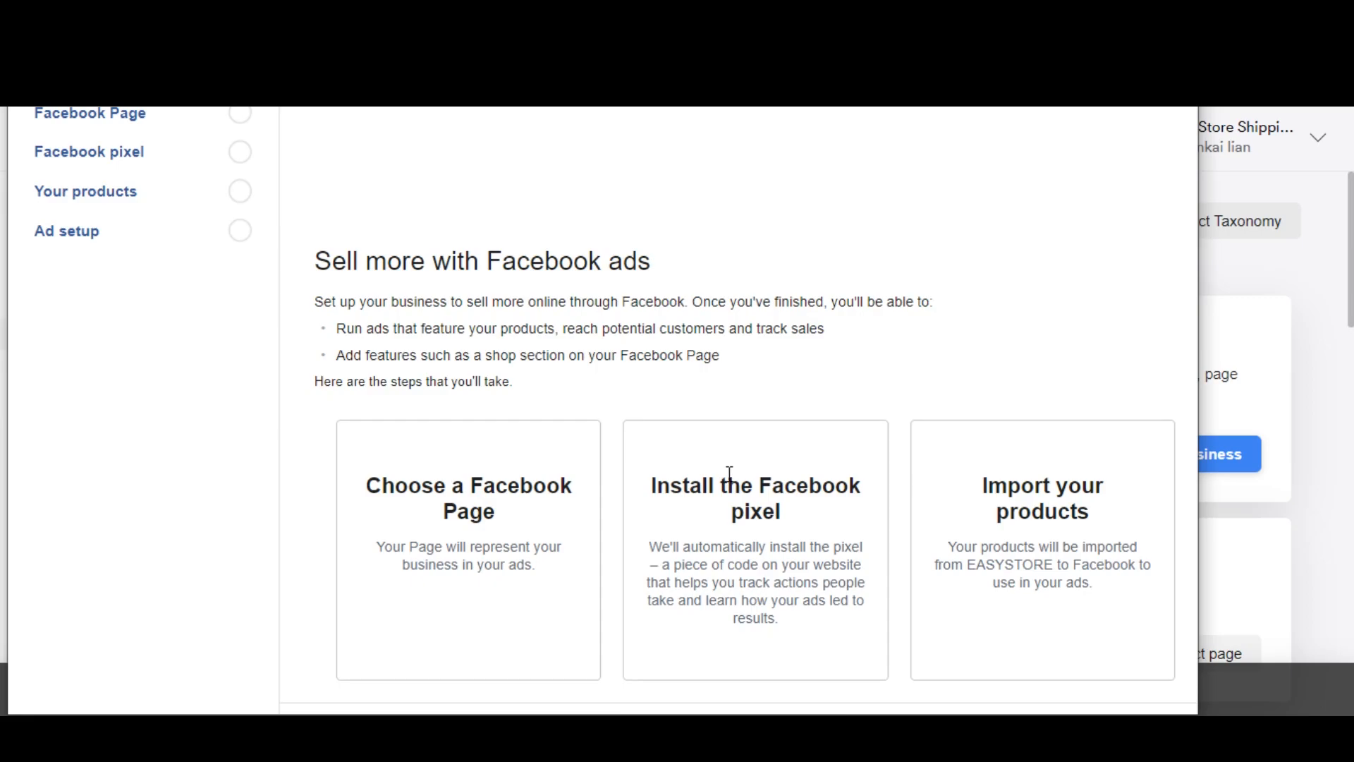
# Step: Accept the terms of the Facebook ads setup and confirm Lazad Shoe as the business's Page
pyautogui.scroll(-1, 729, 472)
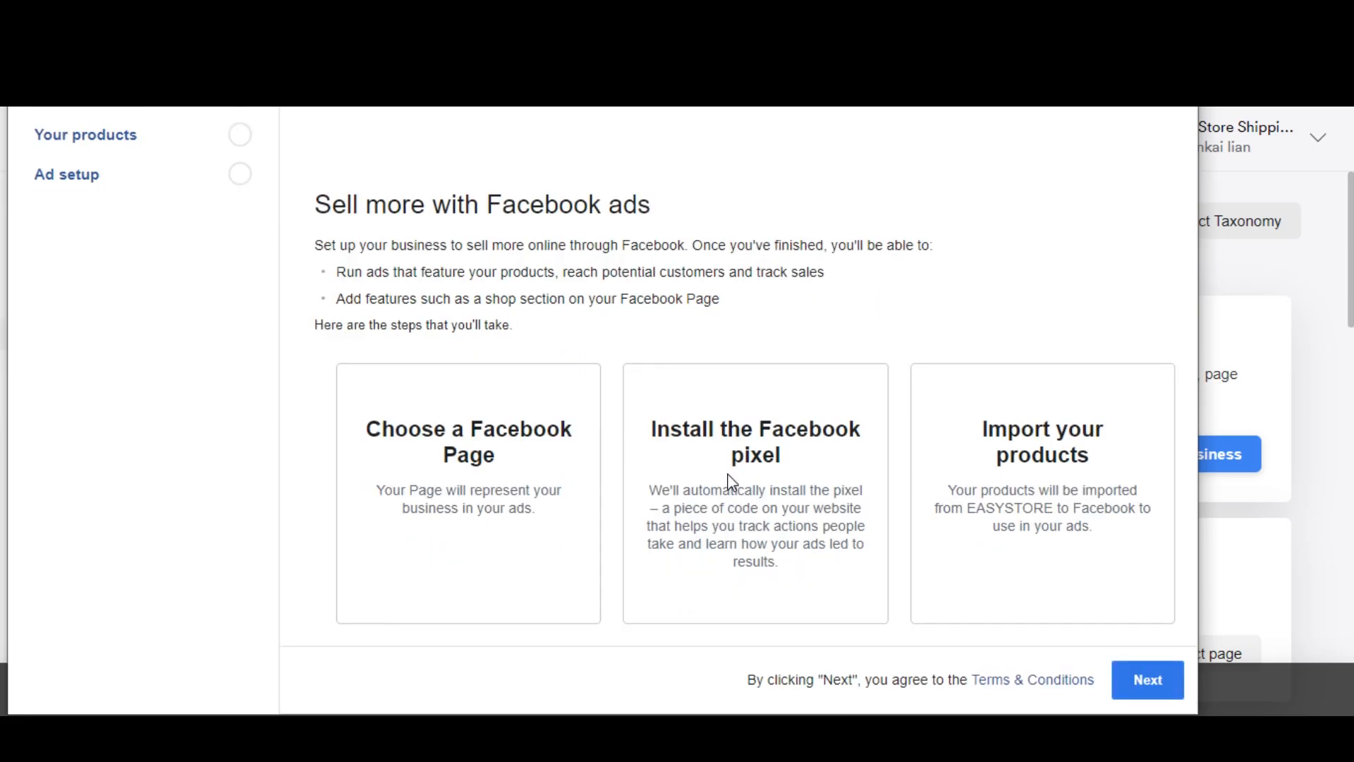
pyautogui.click(1168, 678)
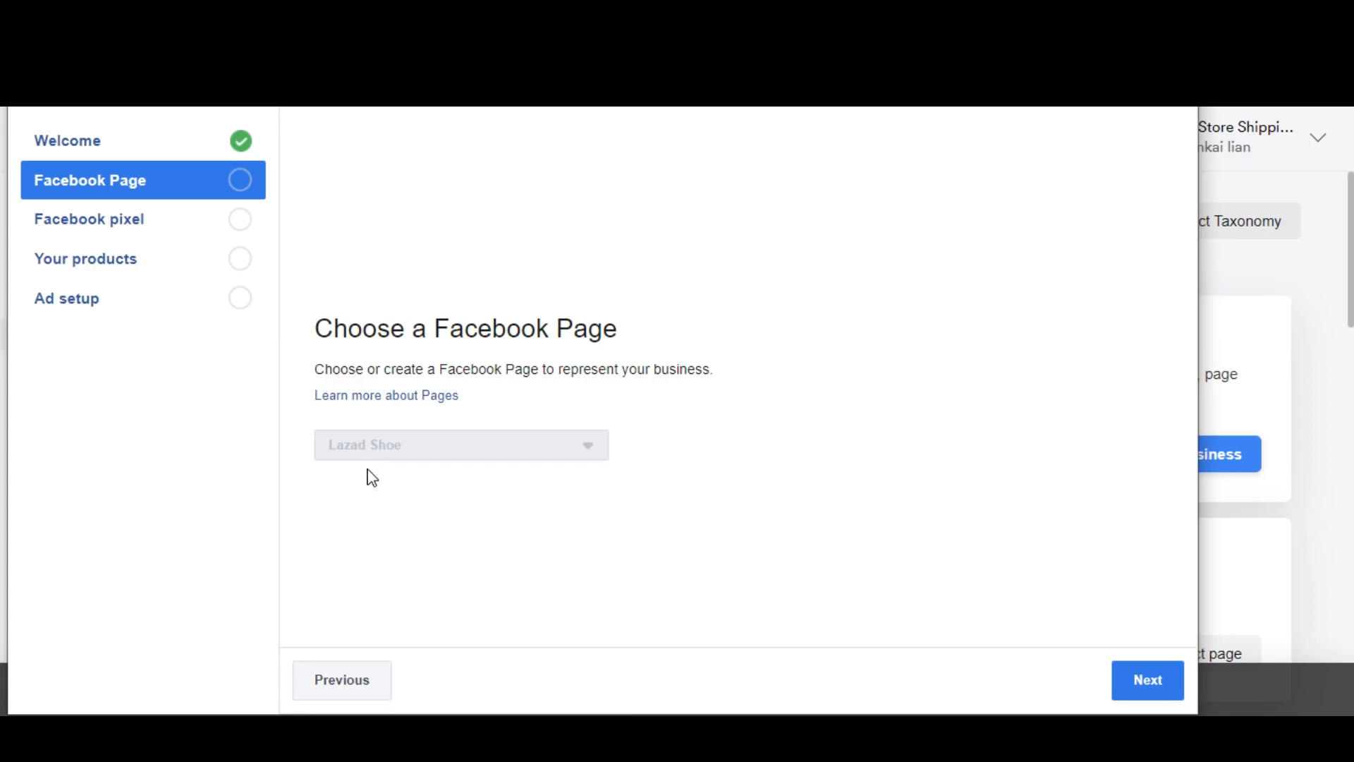
pyautogui.click(1174, 681)
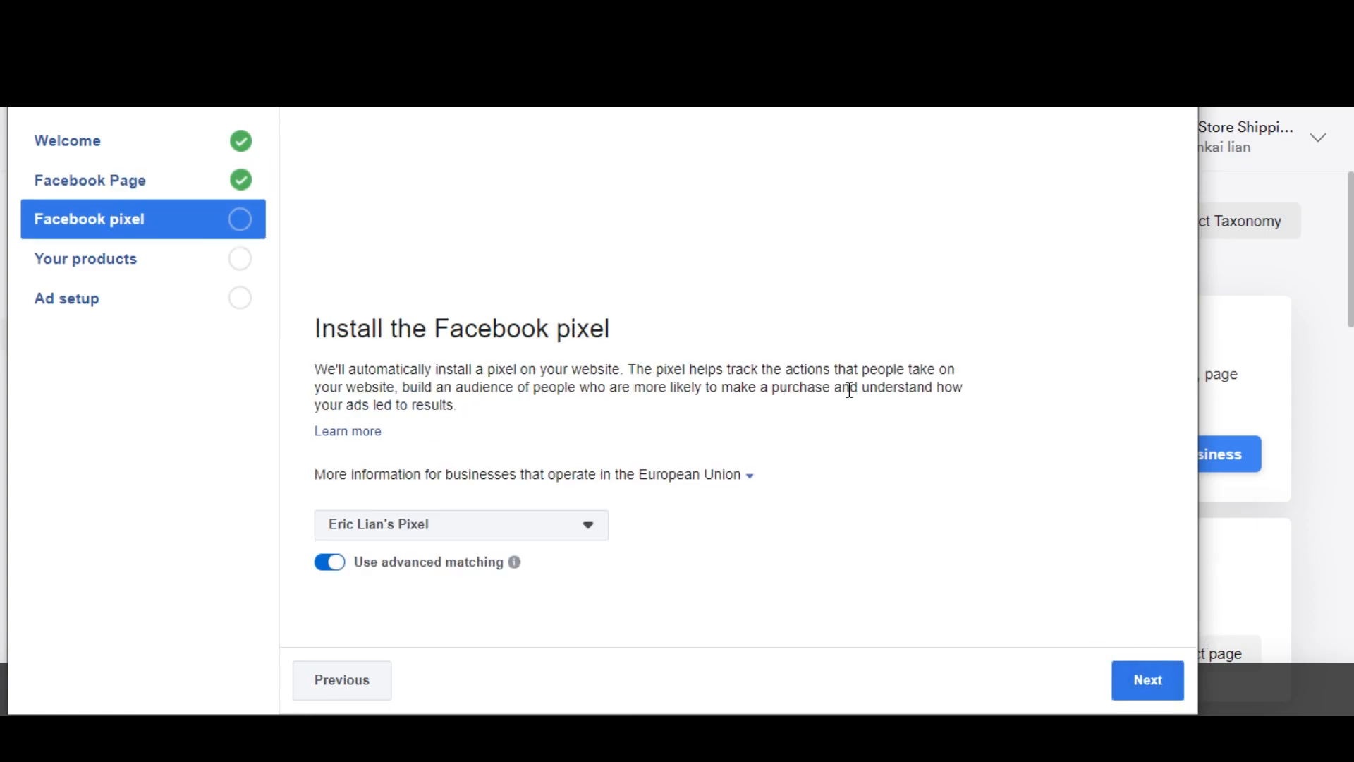
# Step: Check which Facebook pixels are available to install on the website
pyautogui.click(592, 528)
pyautogui.click(636, 528)
pyautogui.click(583, 529)
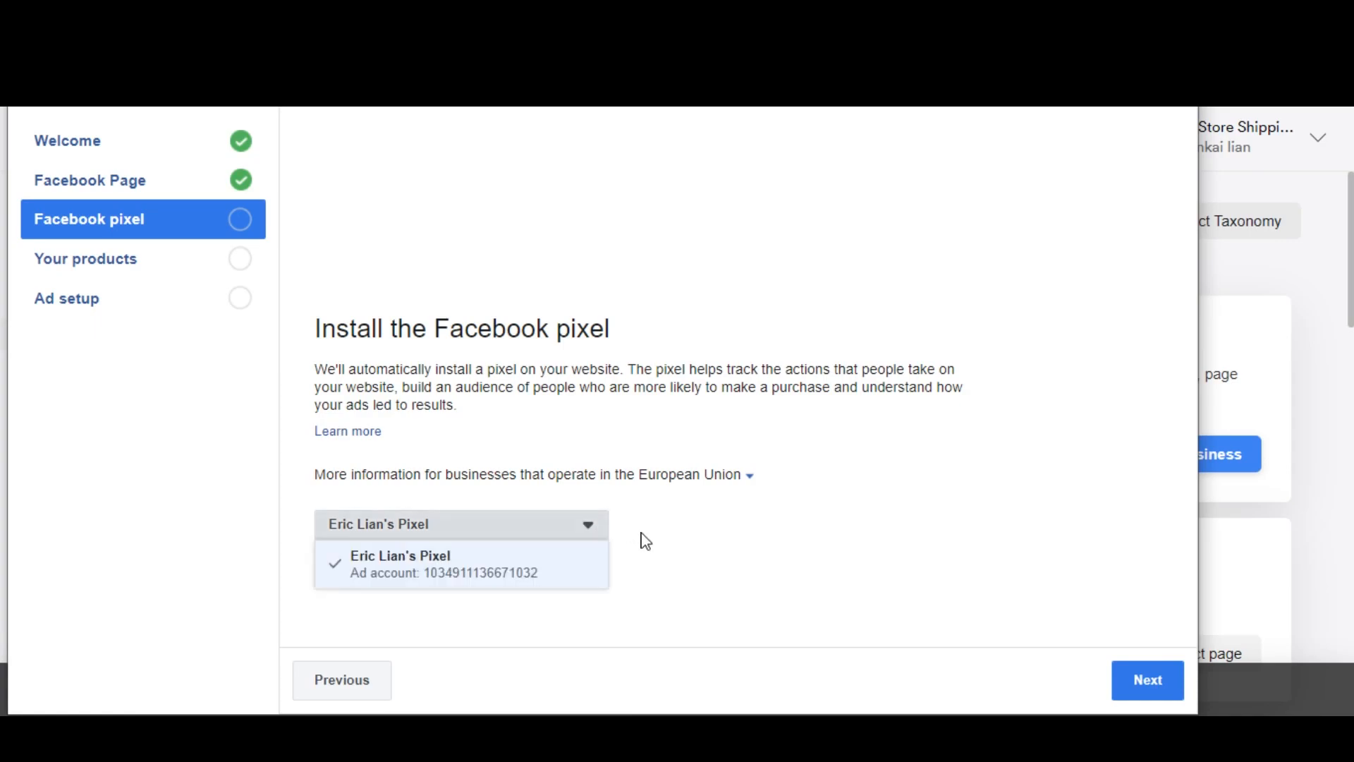
pyautogui.click(547, 605)
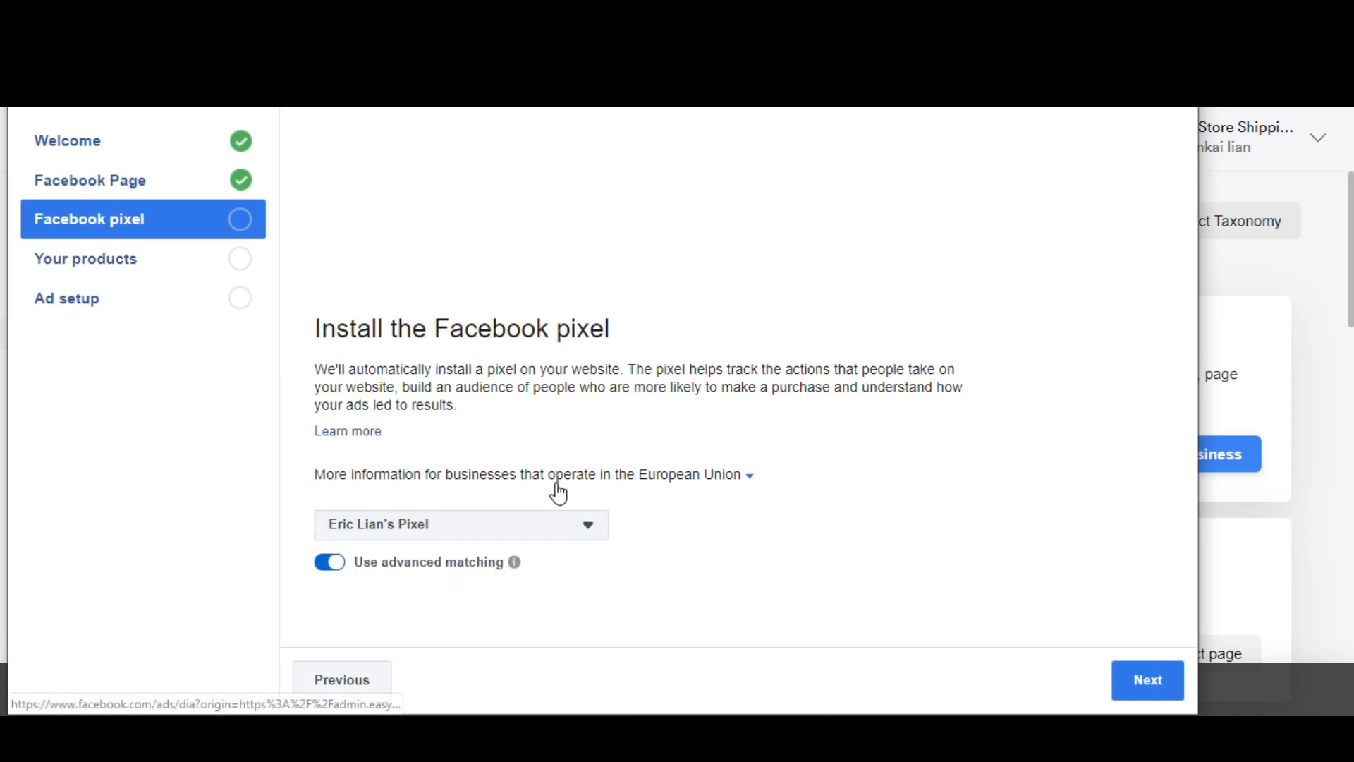
# Step: Accept the selected pixel with advanced matching, import the products with Catalogue and Page shop on, and finish and close the Facebook setup
pyautogui.click(1124, 679)
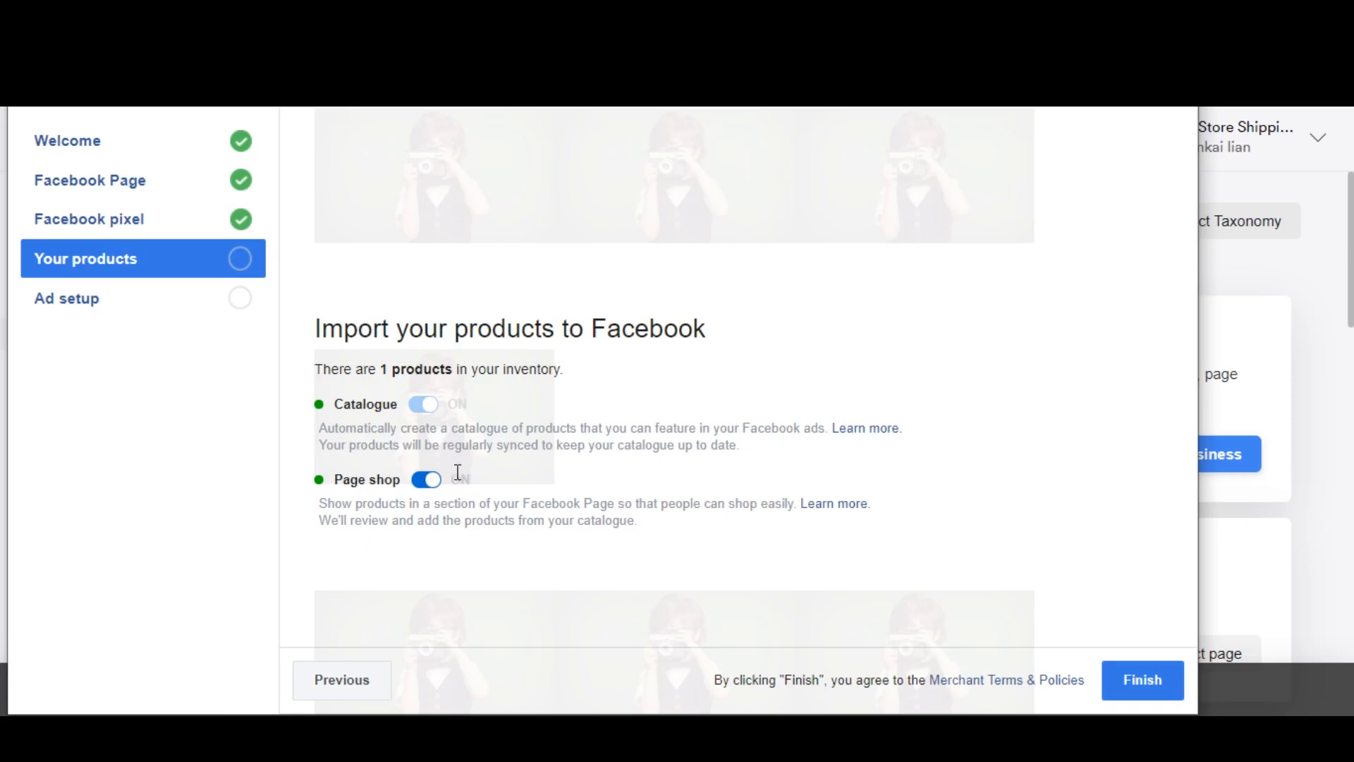
pyautogui.click(1140, 679)
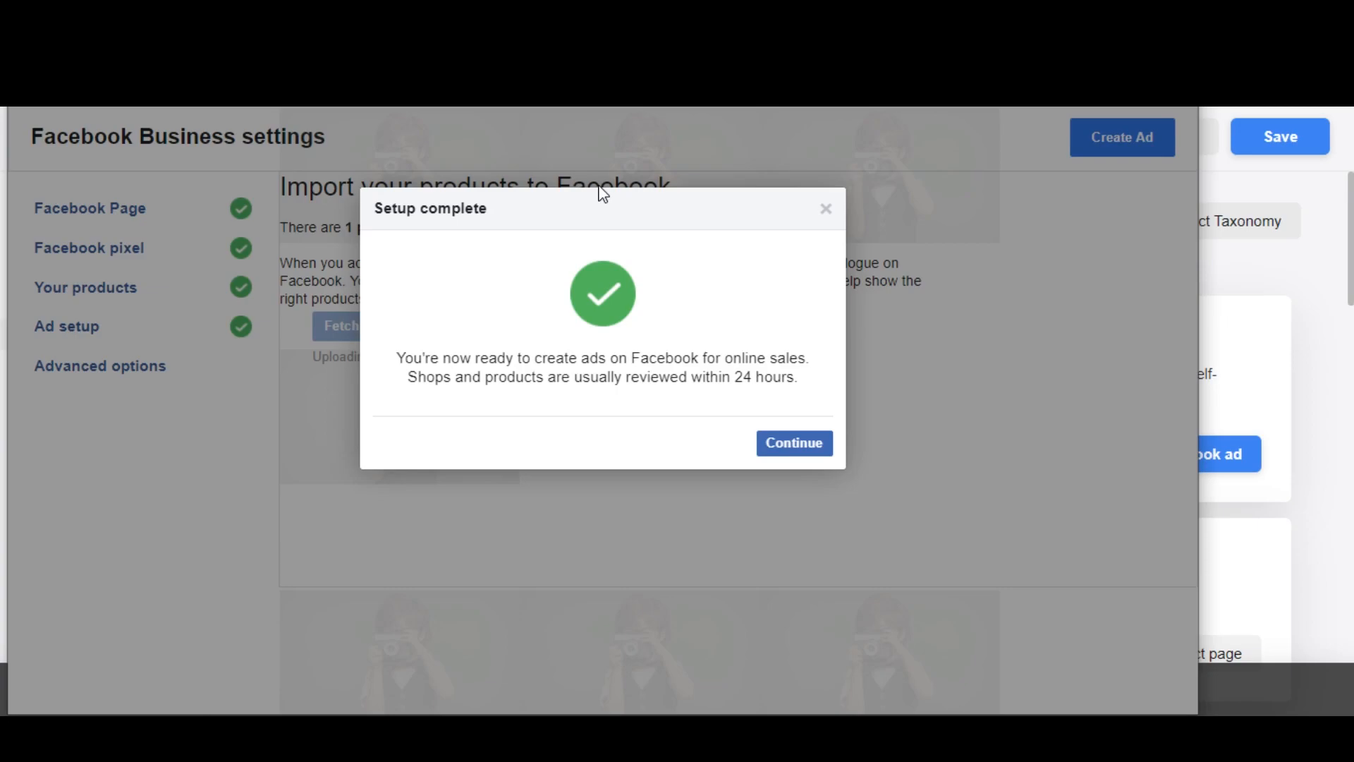
pyautogui.click(807, 458)
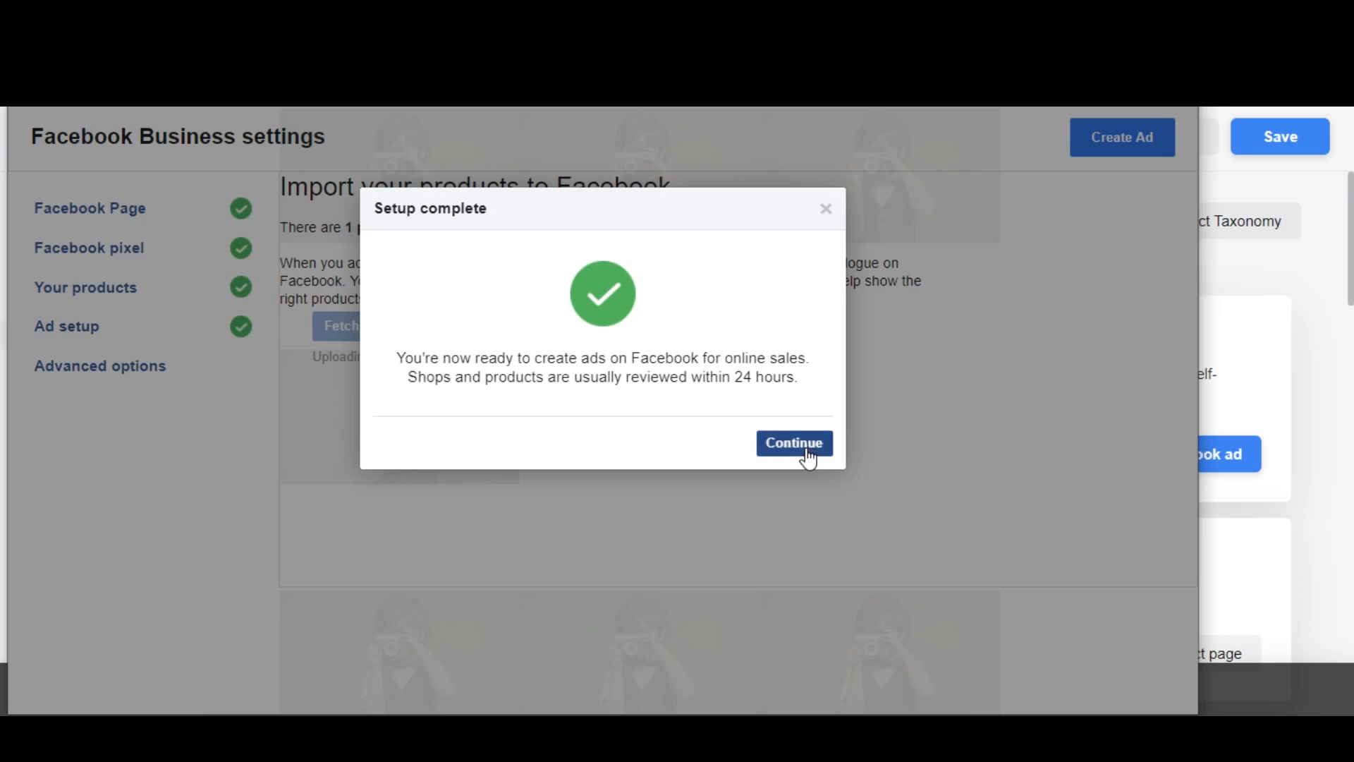
pyautogui.click(161, 375)
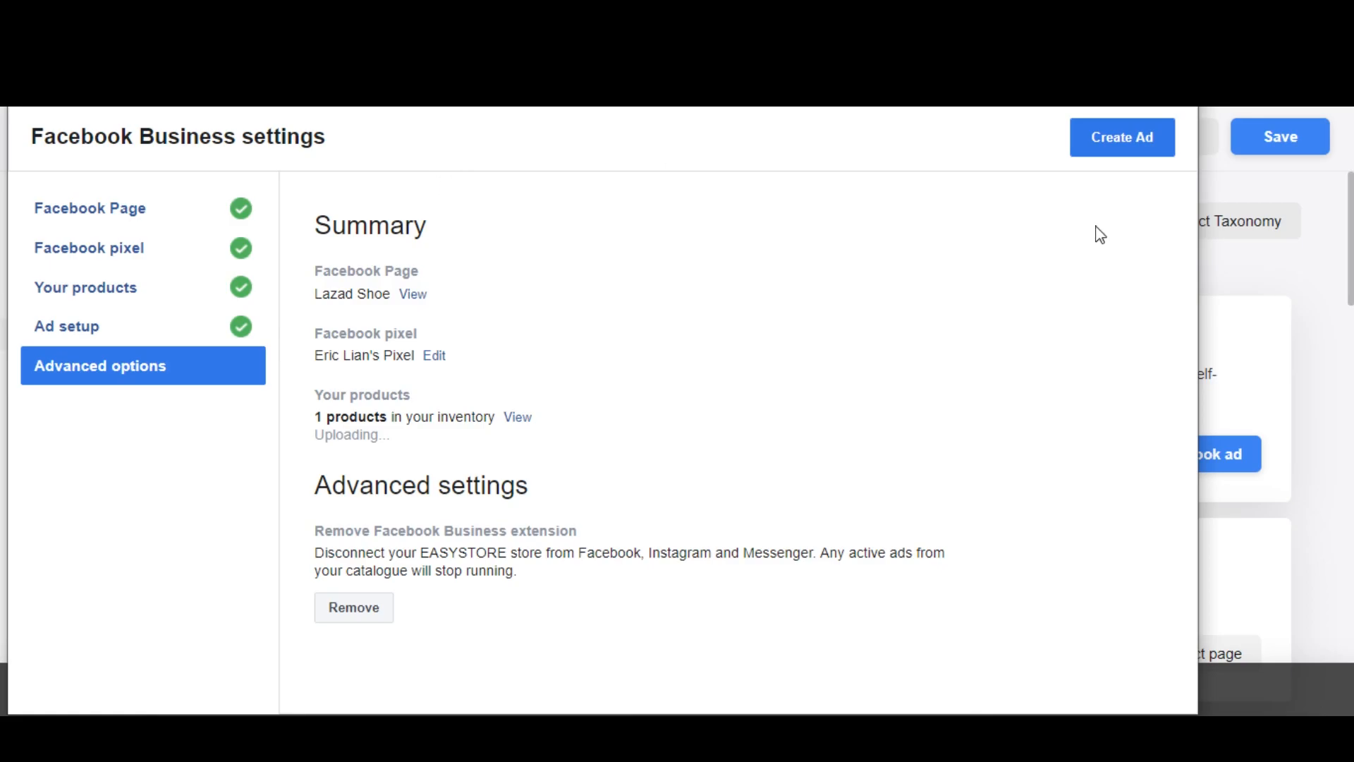
pyautogui.click(1177, 70)
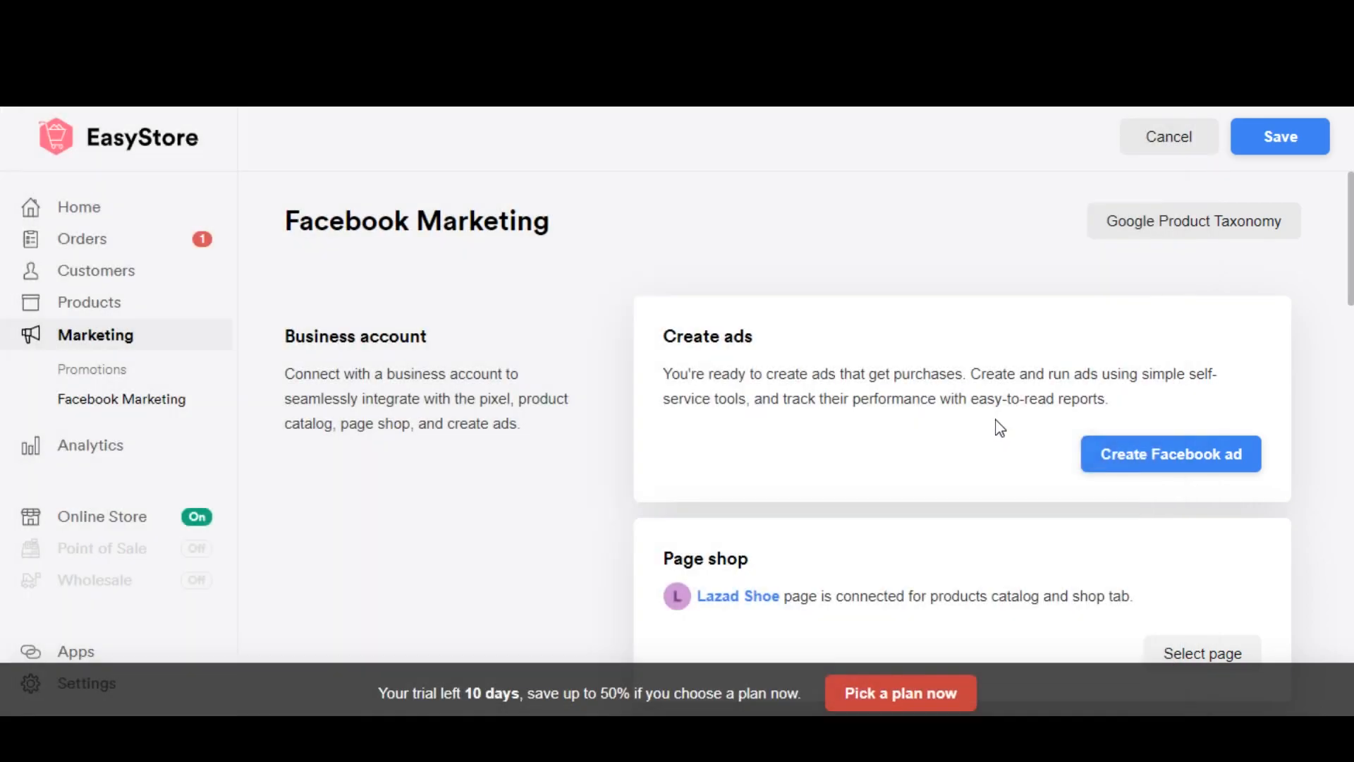
# Step: Review the Create ads, Page shop and Pixel tracking settings of the connected store
pyautogui.scroll(-2, 884, 535)
pyautogui.scroll(1, 883, 533)
pyautogui.scroll(1, 810, 365)
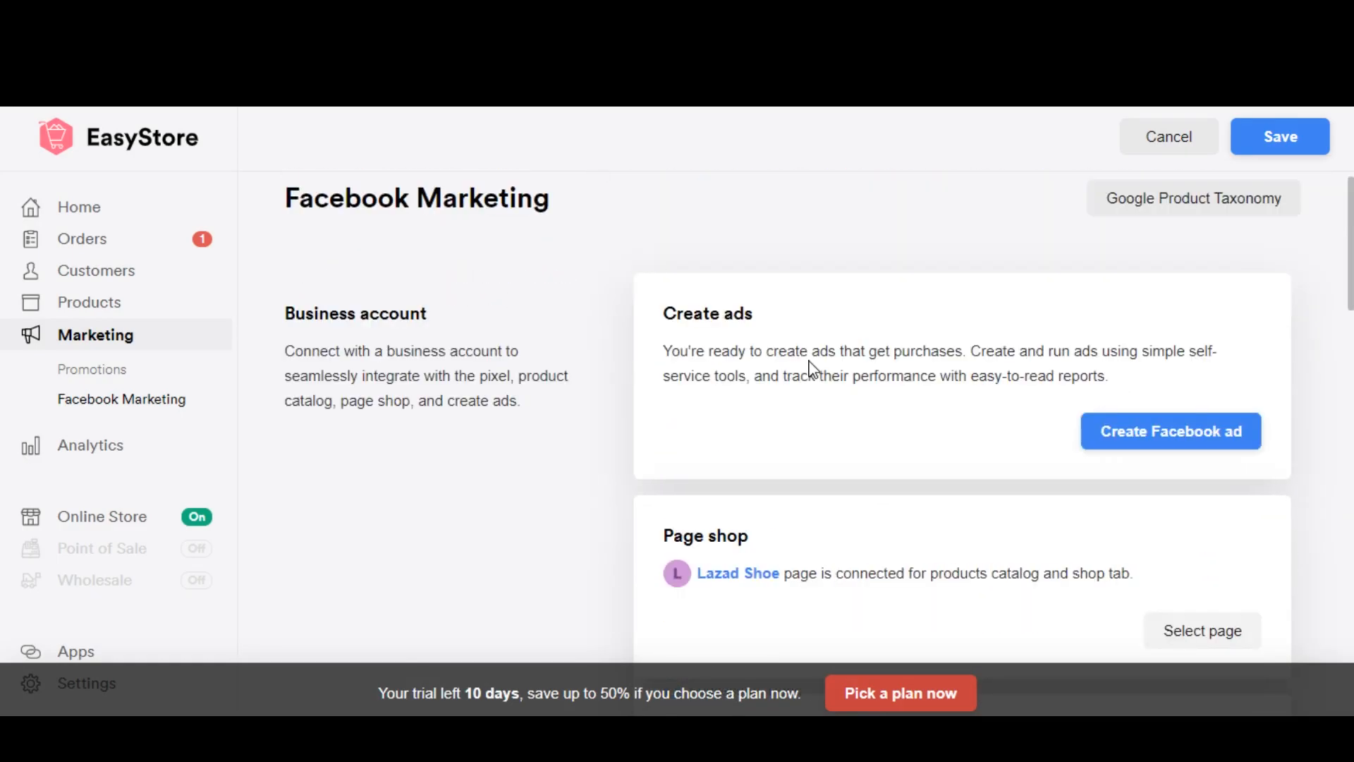
pyautogui.scroll(-3, 667, 378)
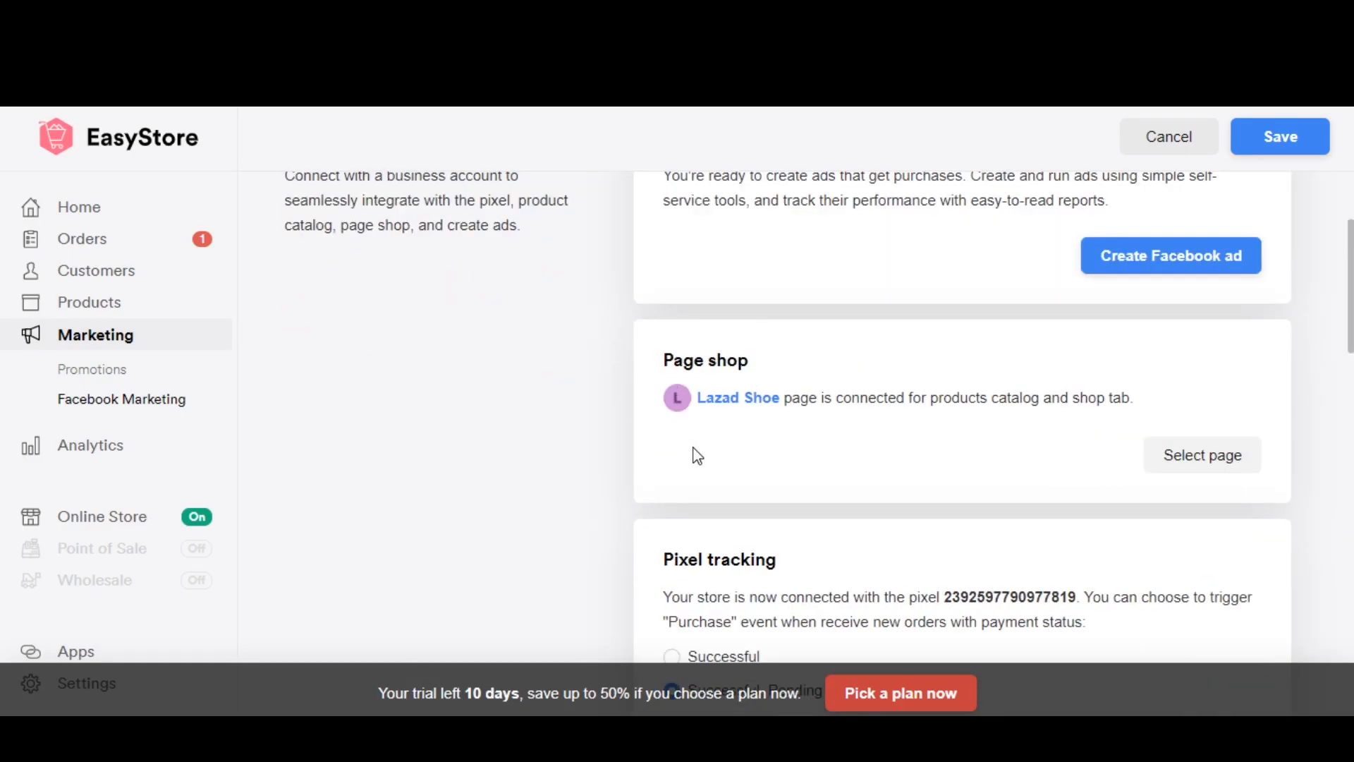
pyautogui.scroll(-3, 1019, 452)
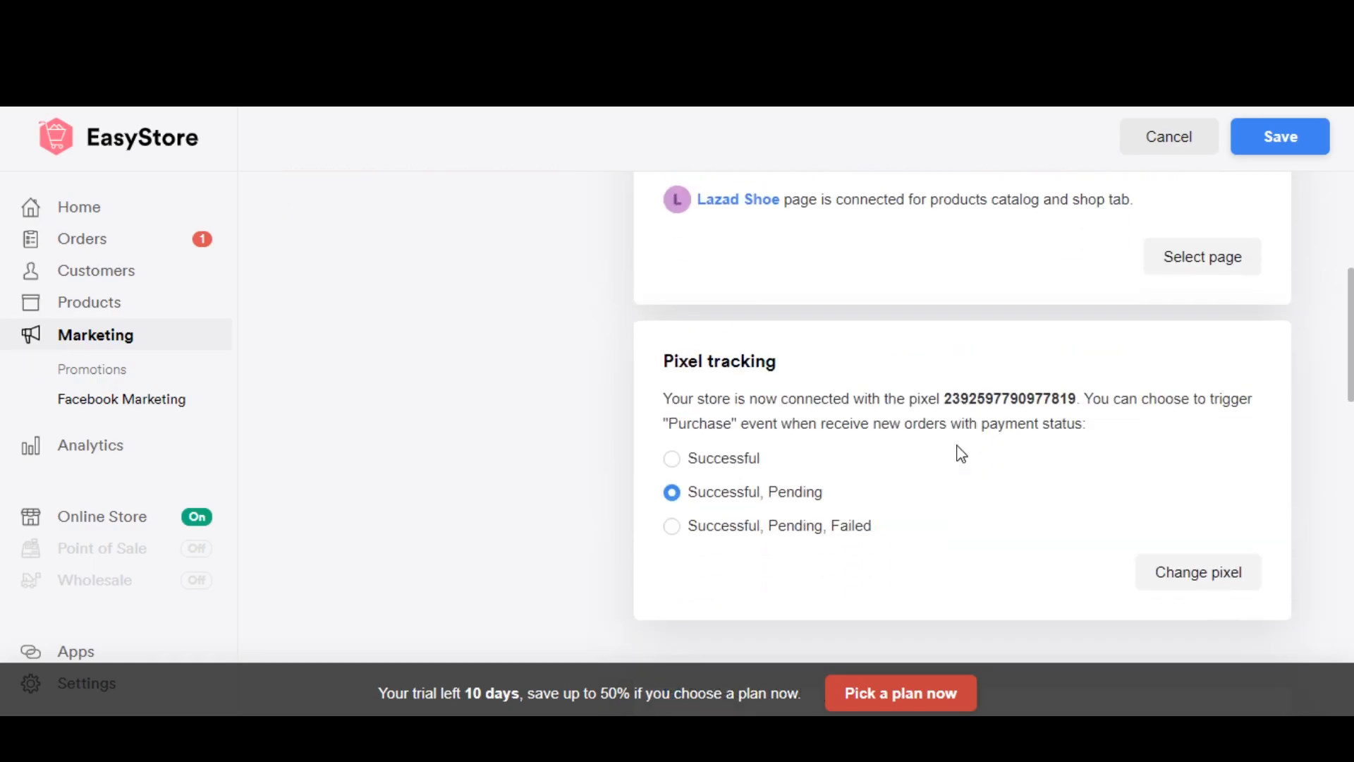
pyautogui.scroll(1, 955, 450)
# Step: Enable the Customer chat and Send to Messenger plugins
pyautogui.scroll(-6, 770, 403)
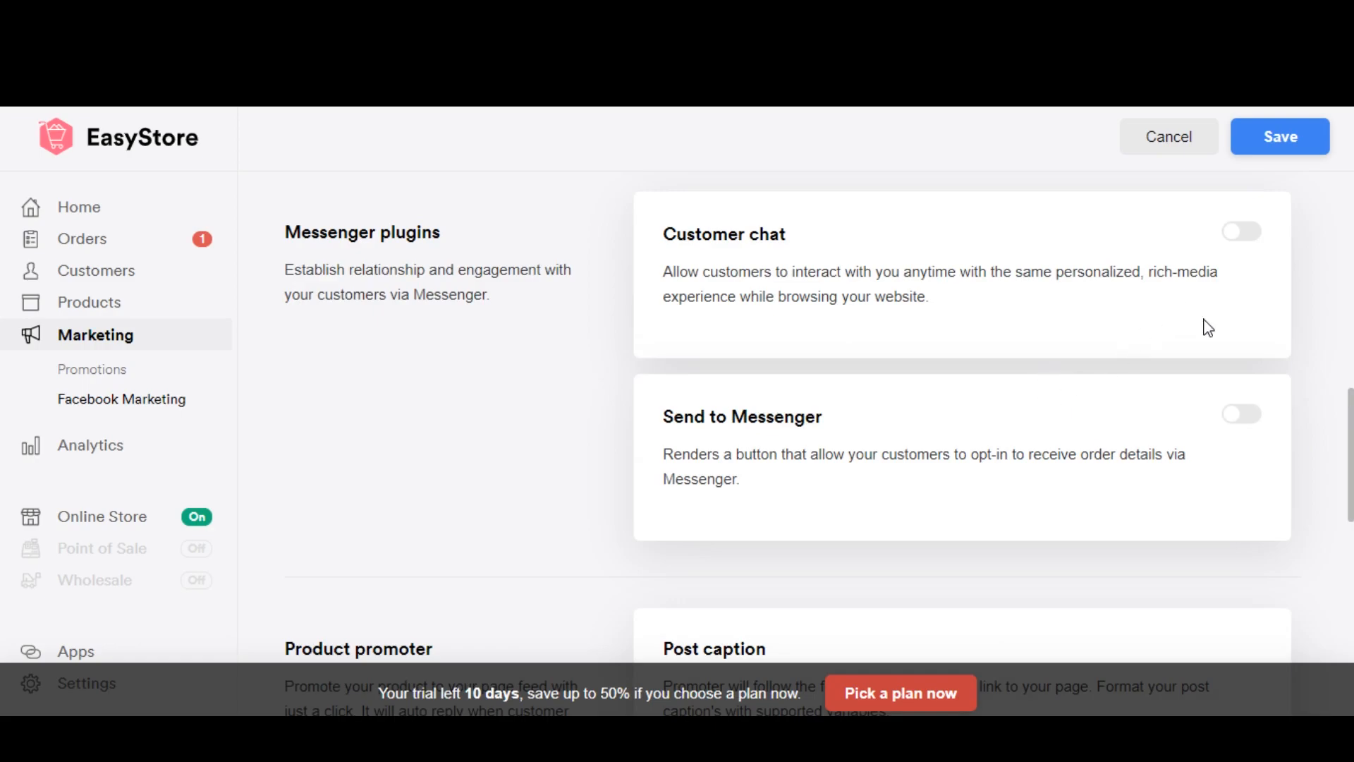
pyautogui.click(1240, 233)
pyautogui.scroll(-7, 1245, 416)
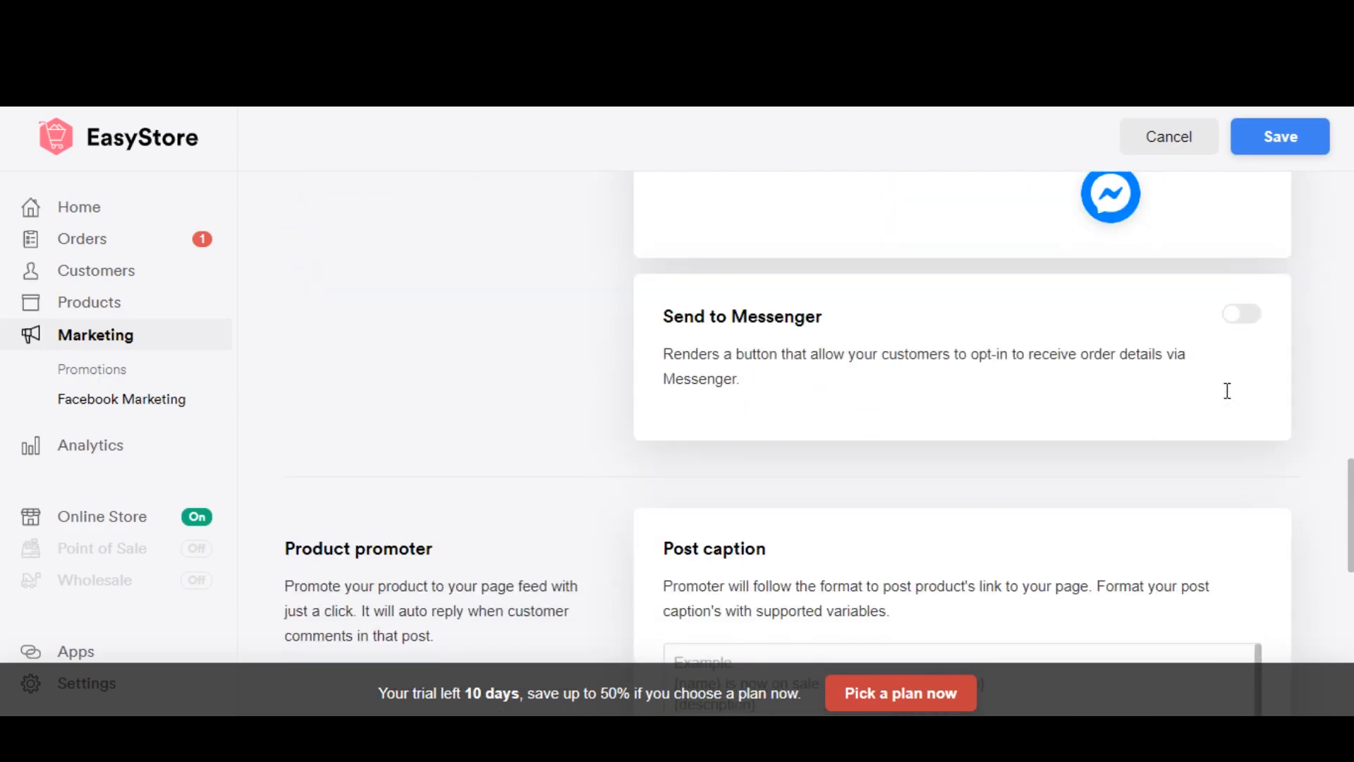
pyautogui.click(1241, 315)
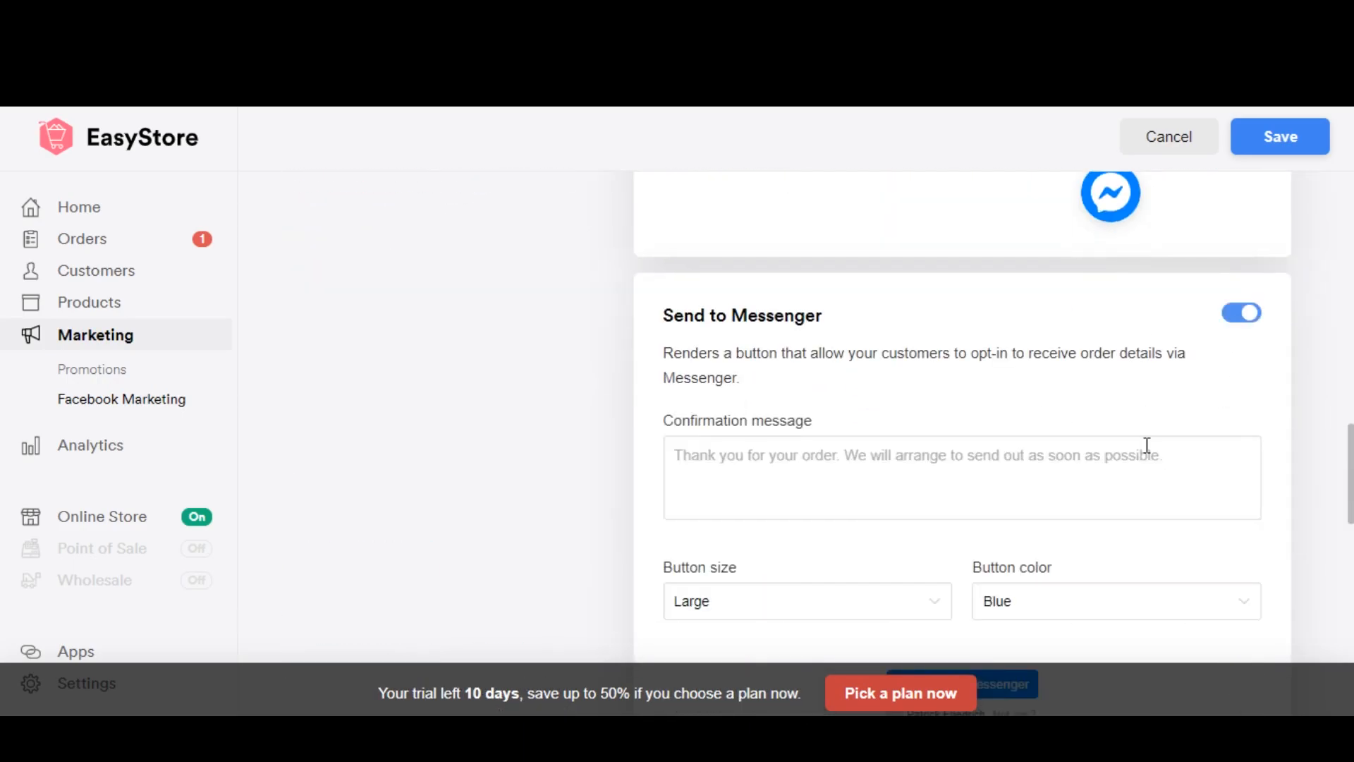
# Step: Examine the Customer chat greeting and colour options and the Send to Messenger confirmation message and button options
pyautogui.scroll(7, 1133, 445)
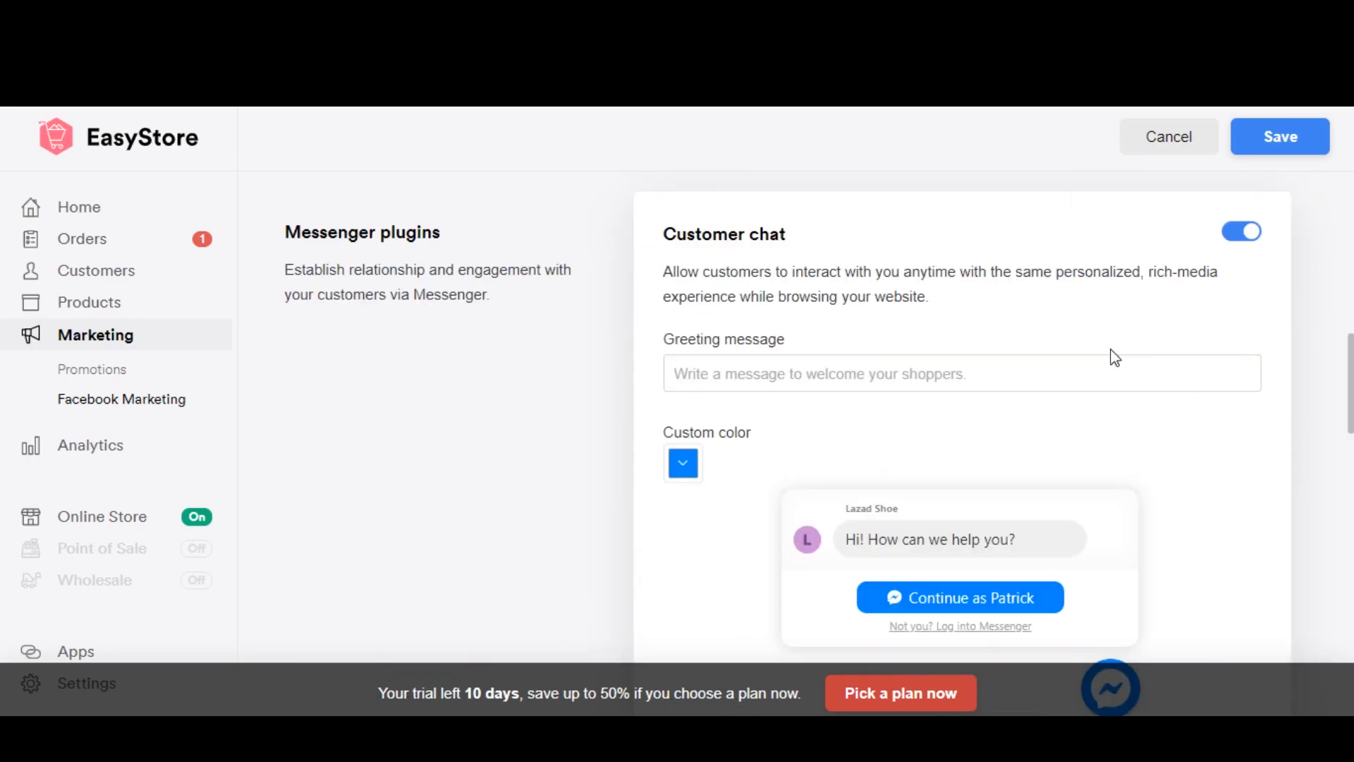
pyautogui.click(916, 366)
pyautogui.scroll(-2, 1011, 409)
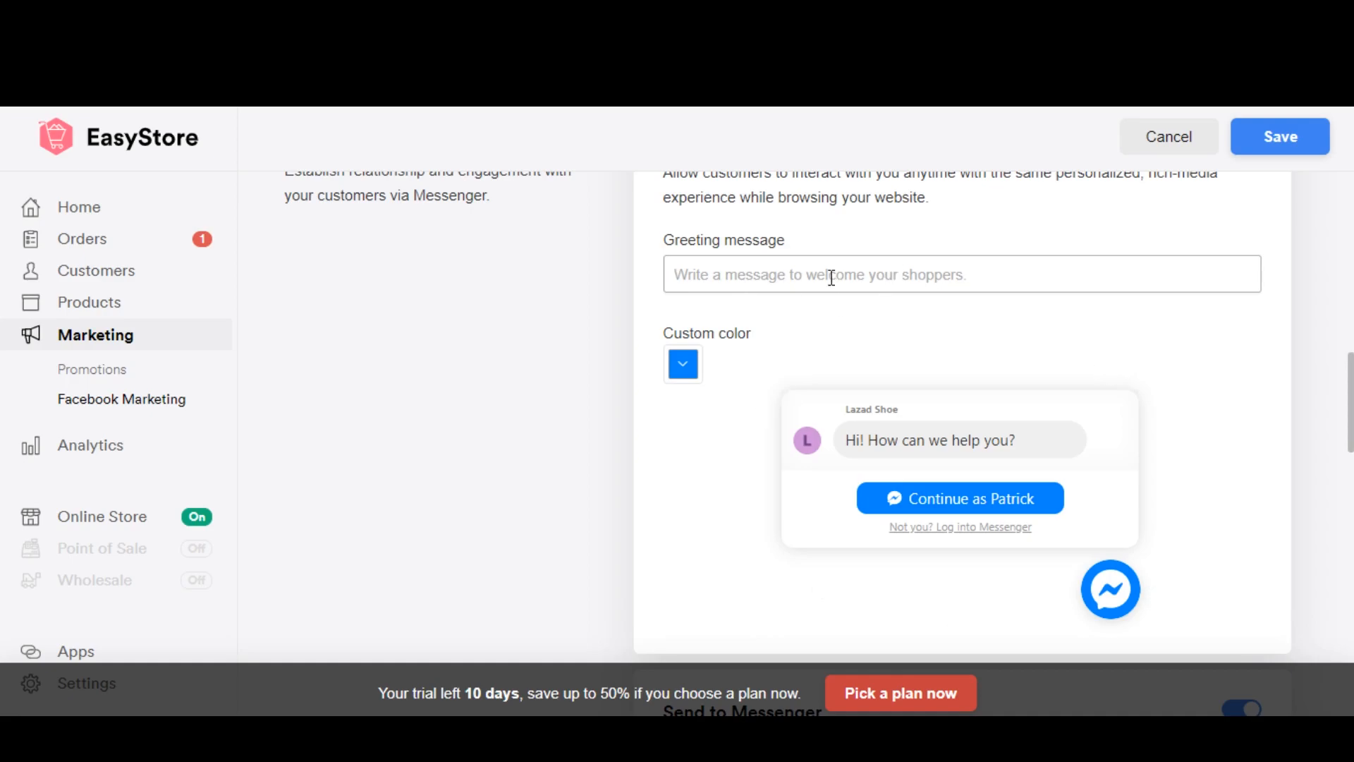
pyautogui.scroll(-7, 818, 332)
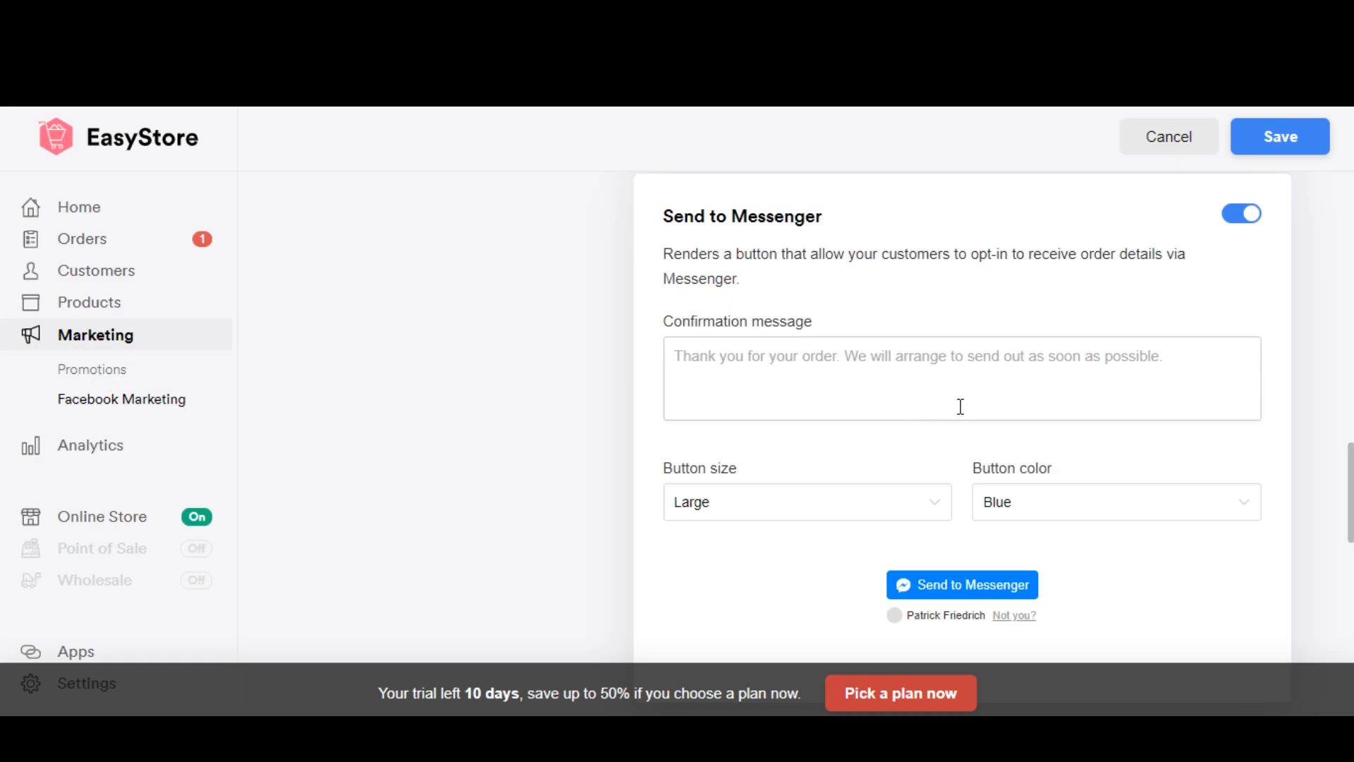
pyautogui.scroll(-1, 961, 407)
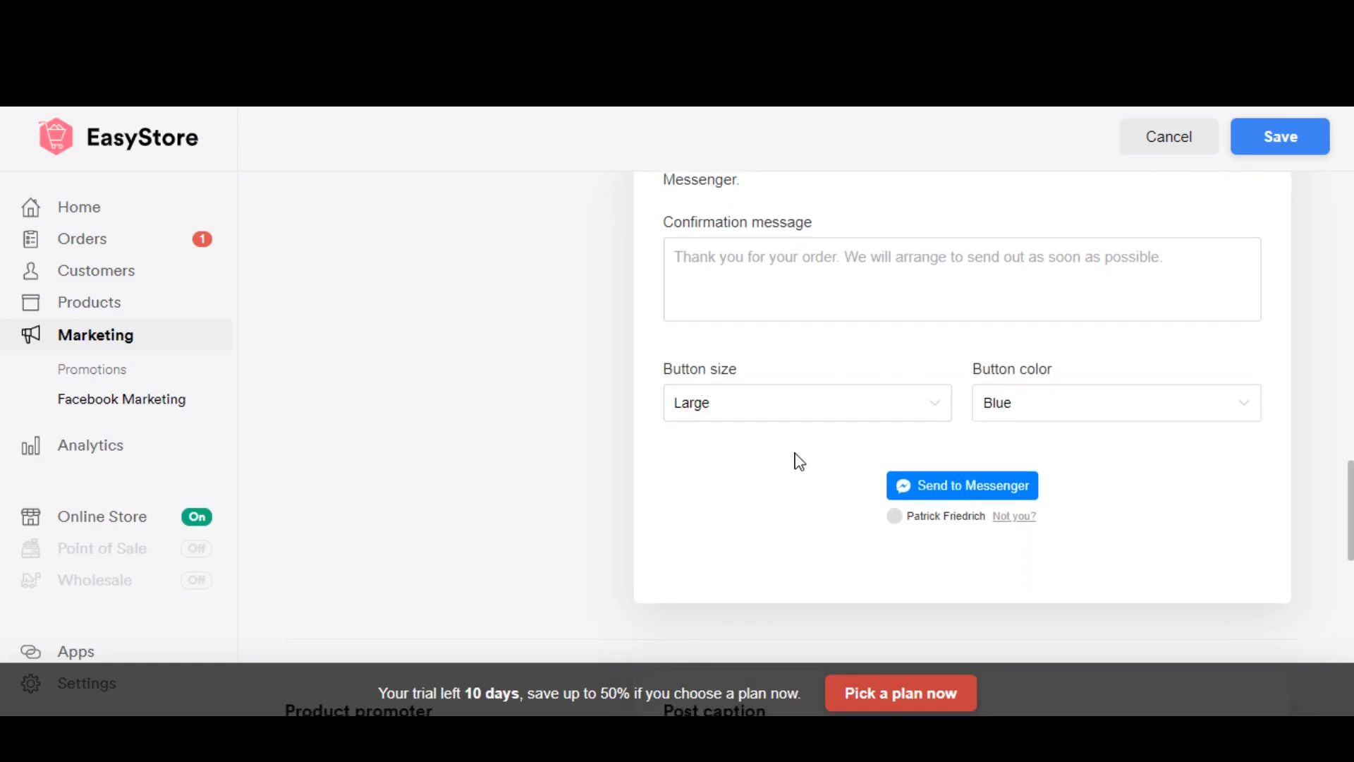
pyautogui.scroll(2, 798, 451)
pyautogui.scroll(-7, 804, 452)
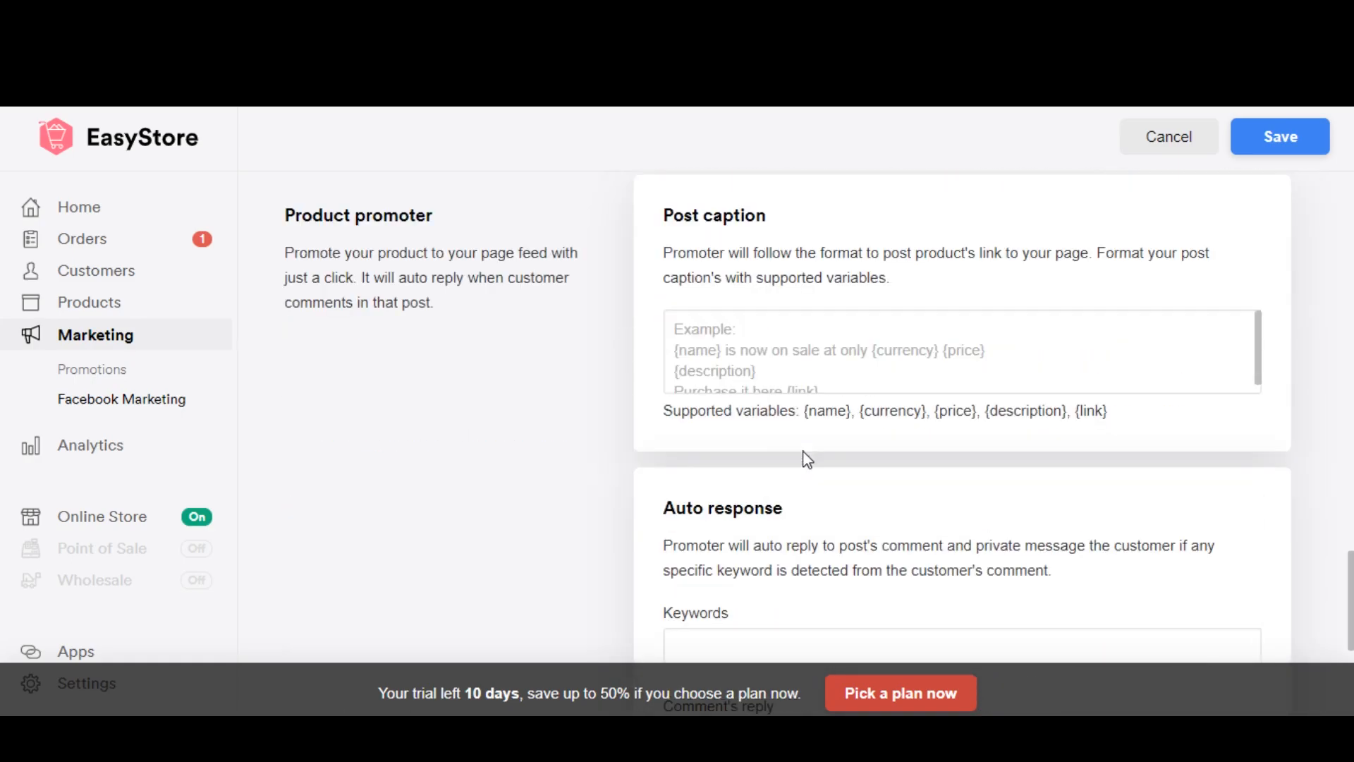
# Step: Copy all the supported variables from {name} to {link} into the product promoter's post caption
pyautogui.scroll(1, 740, 466)
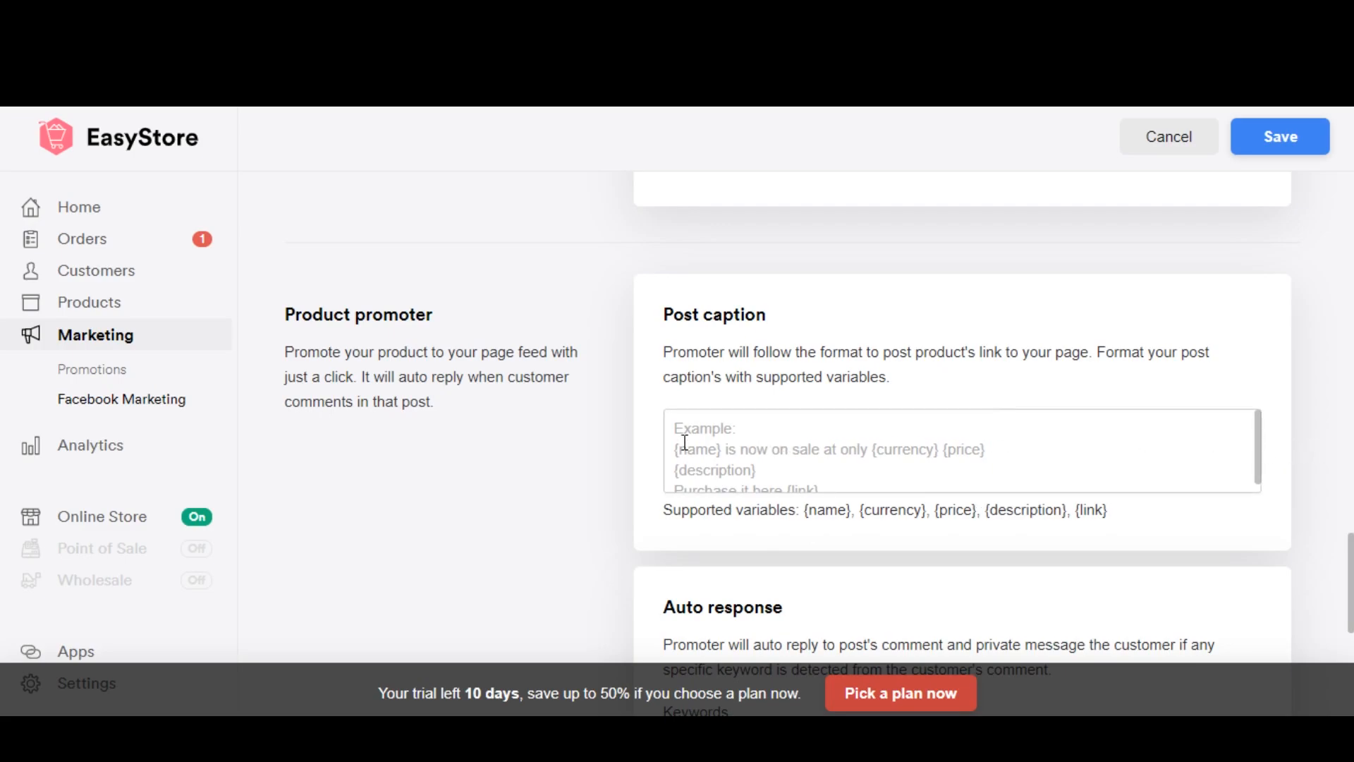
pyautogui.click(810, 438)
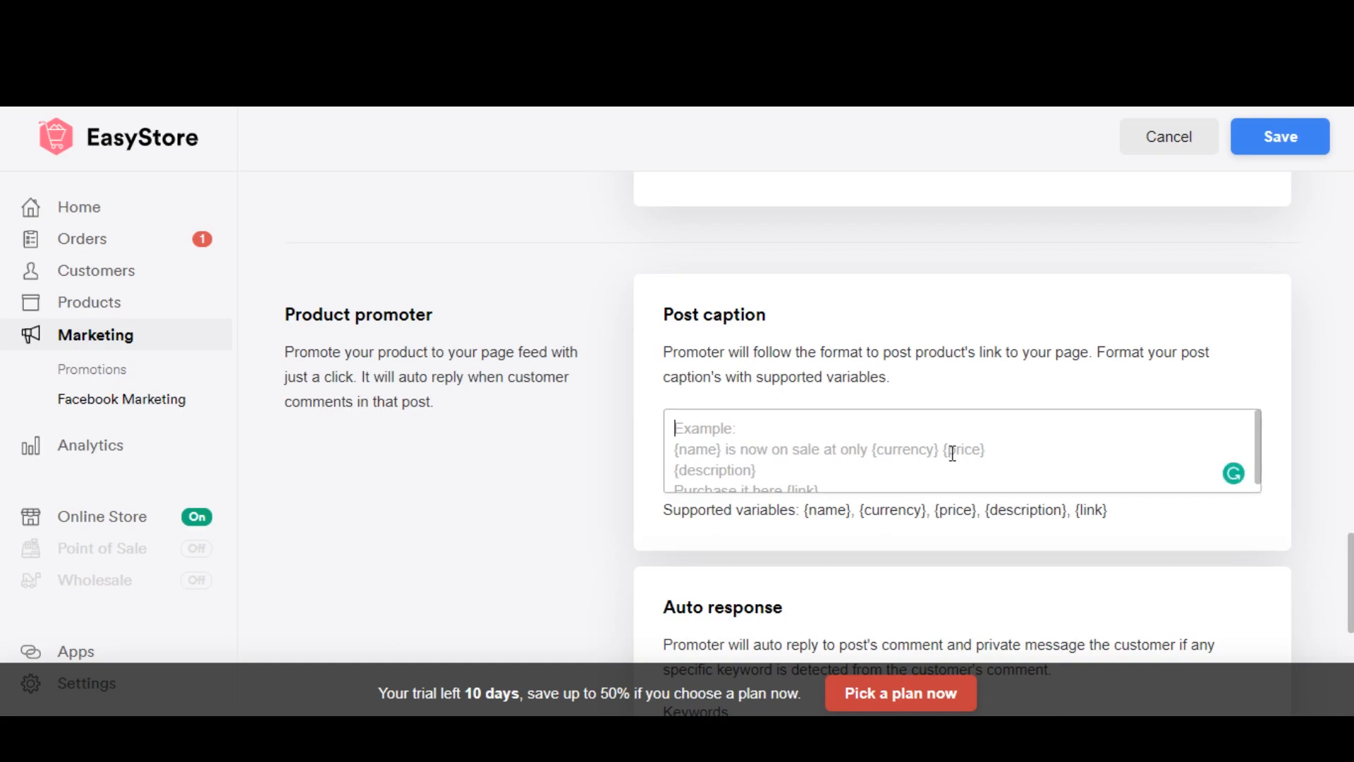
pyautogui.scroll(-1, 917, 457)
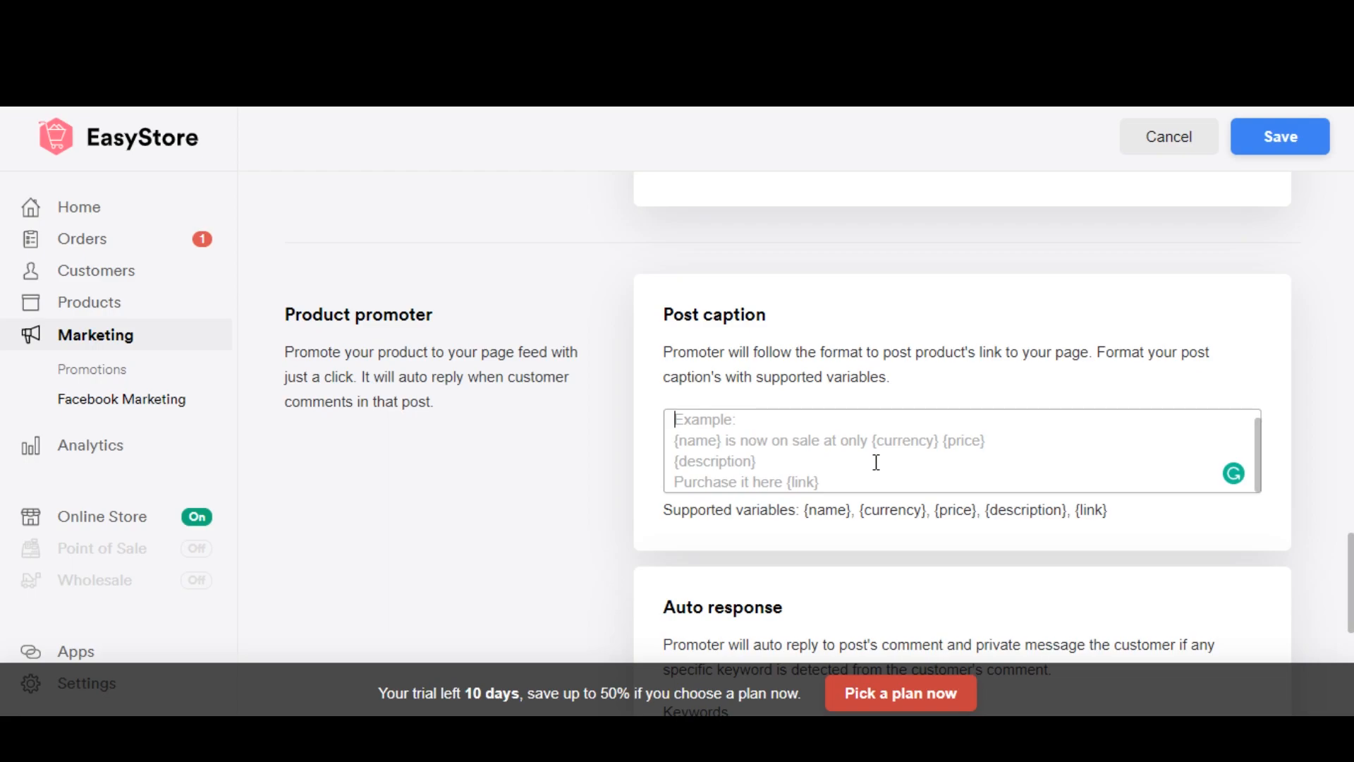
pyautogui.click(806, 509)
pyautogui.moveTo(807, 509); pyautogui.dragTo(1201, 519)
pyautogui.hotkey('ctrl', 'c')
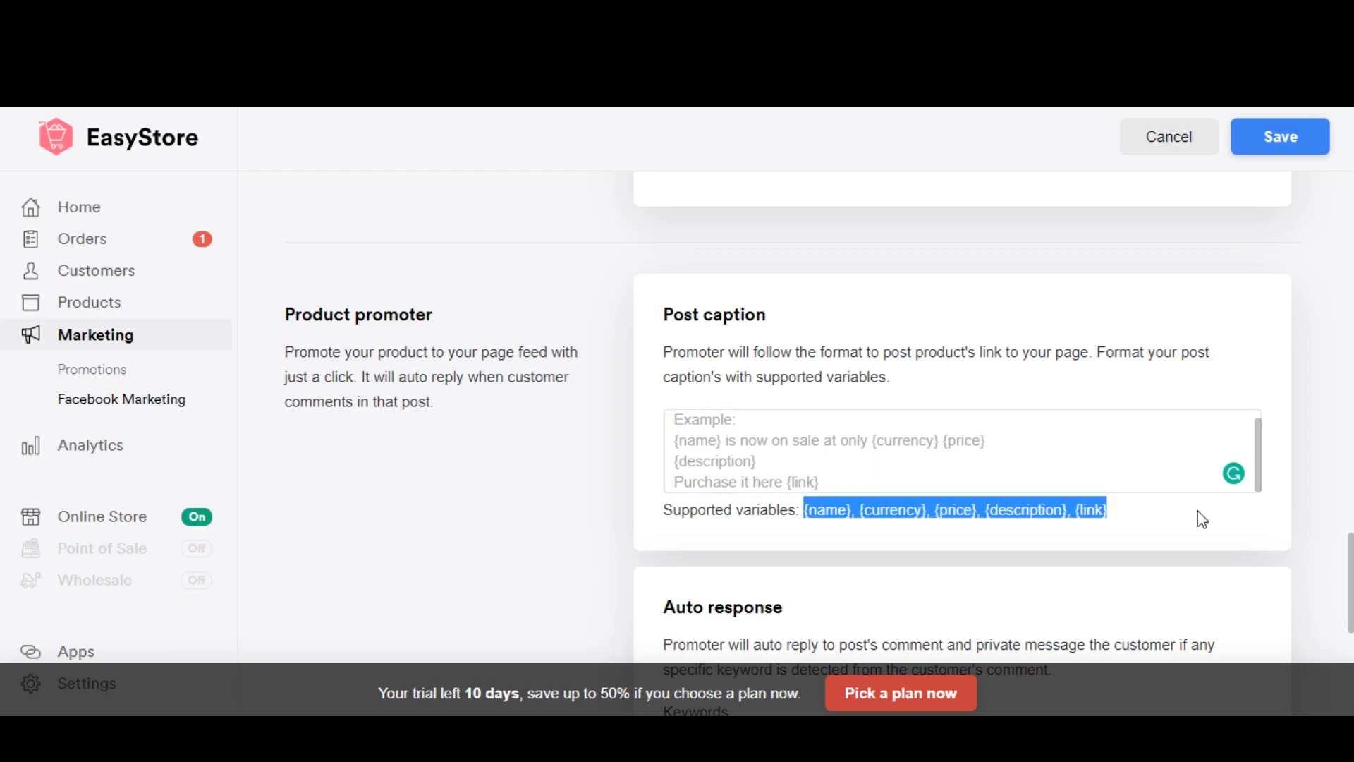
pyautogui.click(775, 443)
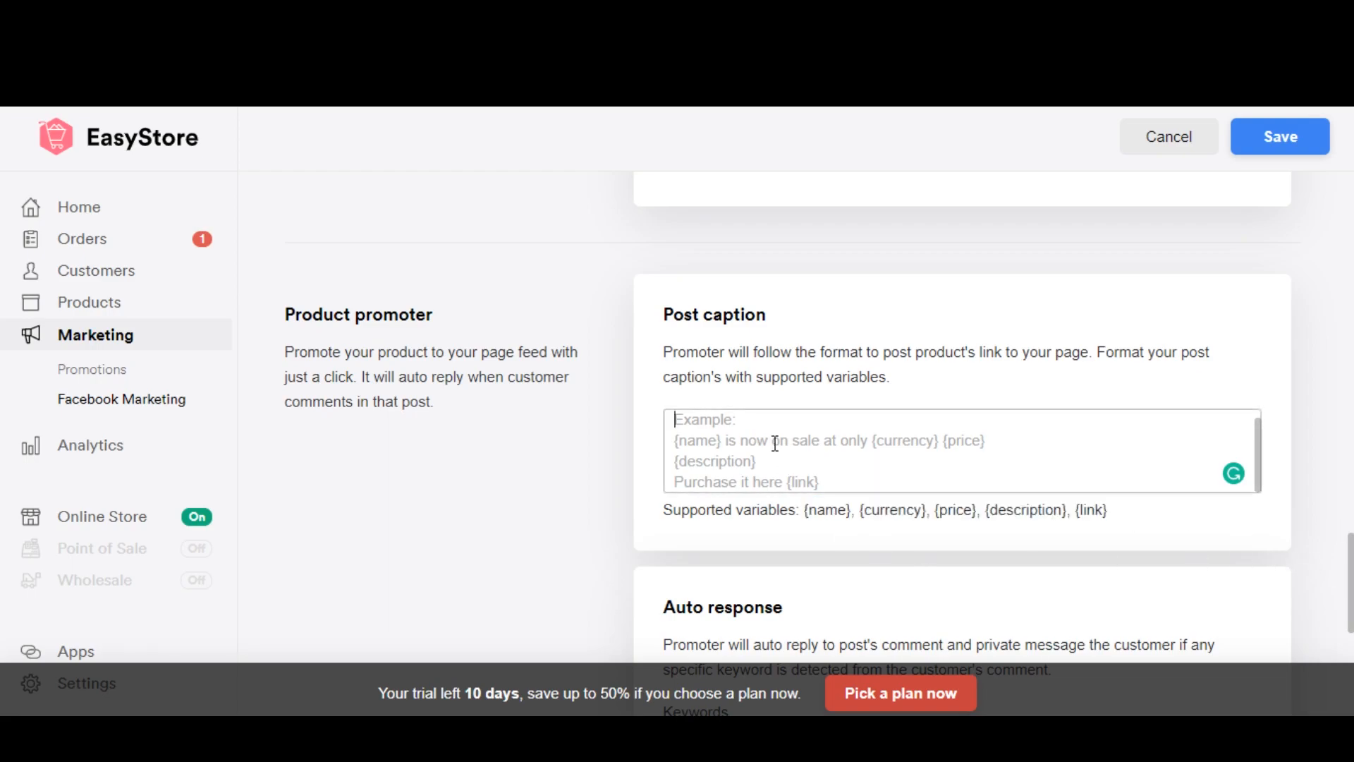
pyautogui.hotkey('ctrl', 'v')
# Step: Replace the comma after {name} in the post caption with the words "is now on sale with only"
pyautogui.press('BackSpace')
pyautogui.press('BackSpace')
pyautogui.write('is now on ')
pyautogui.write('d')
pyautogui.press('BackSpace')
pyautogui.write('sale woth of')
pyautogui.press('BackSpace')
pyautogui.press('BackSpace')
pyautogui.press('BackSpace')
pyautogui.press('BackSpace')
pyautogui.press('BackSpace')
pyautogui.press('BackSpace')
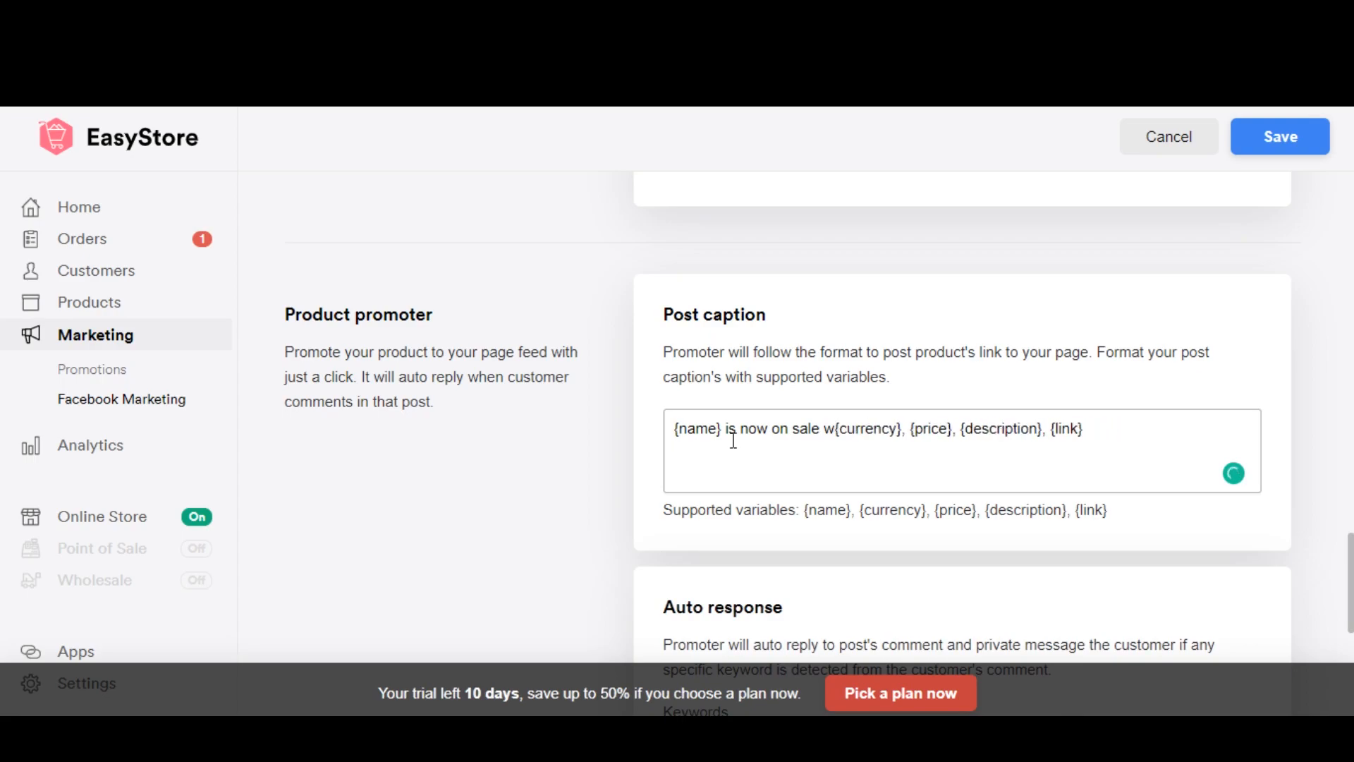
pyautogui.write('ith o')
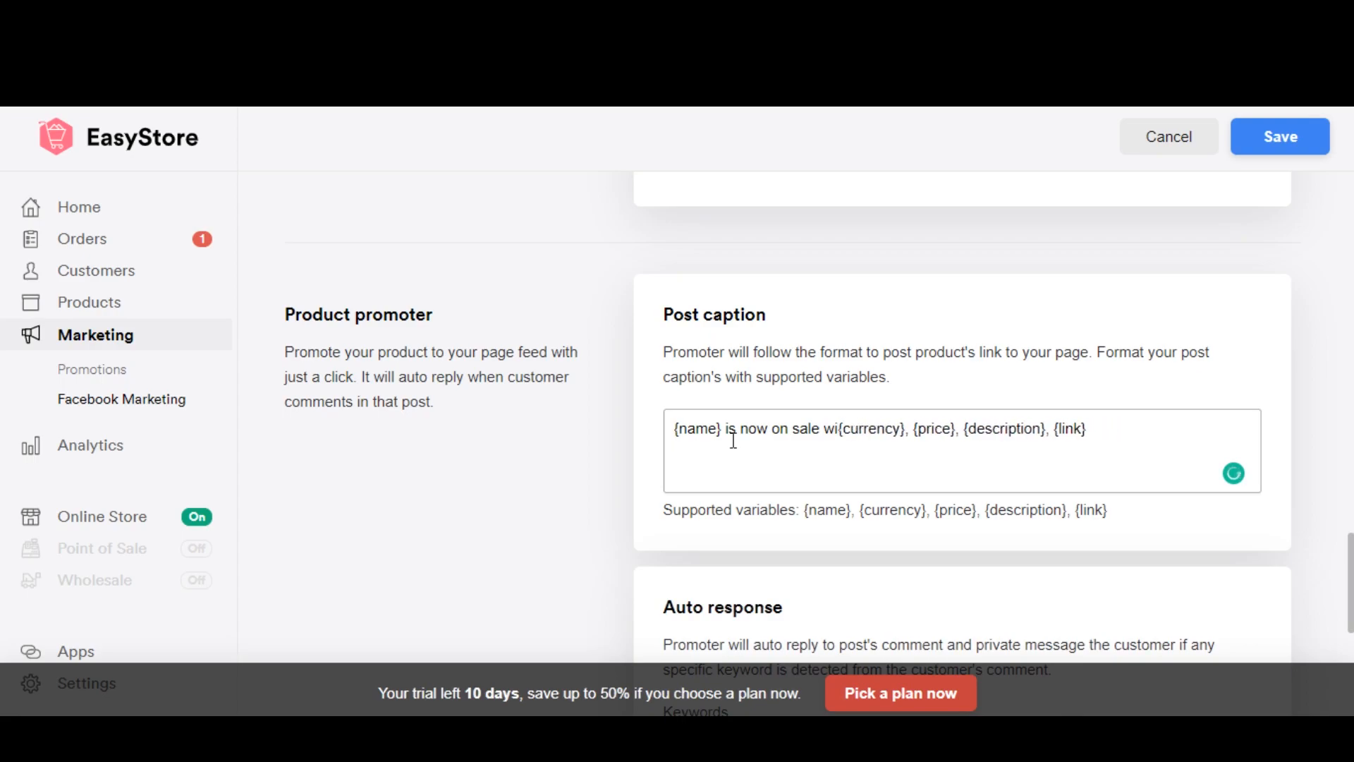
pyautogui.write('nly')
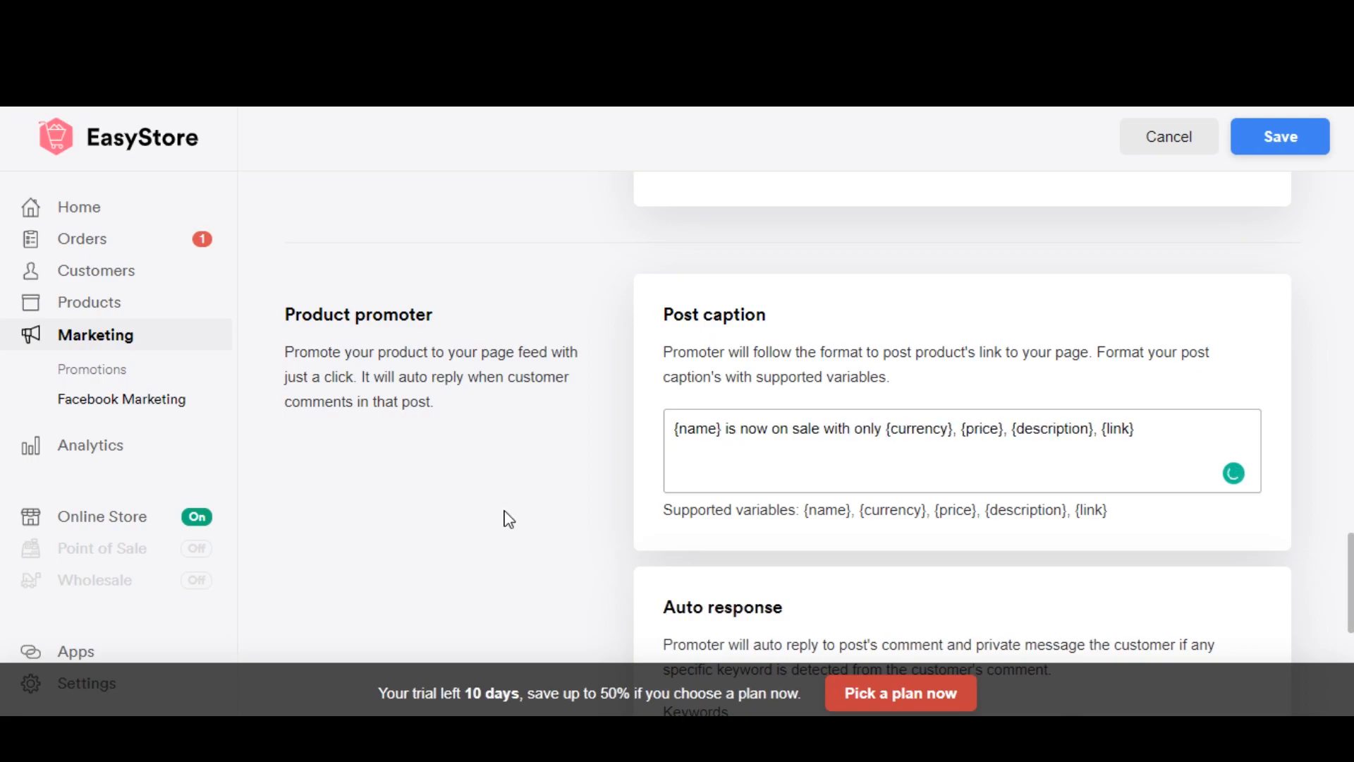
# Step: Remove the commas after {currency} and {price} in the post caption and insert "Purchase at" before {link}
pyautogui.click(956, 443)
pyautogui.press('BackSpace')
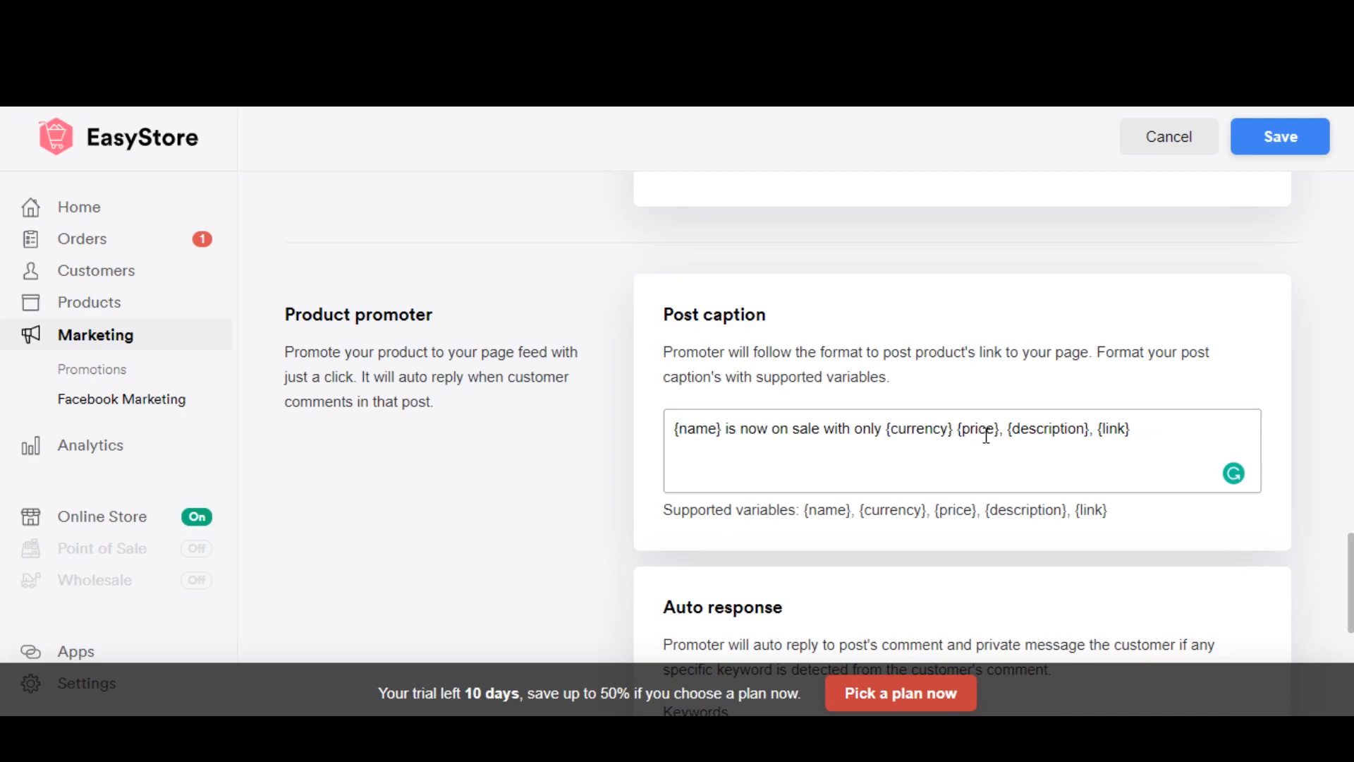
pyautogui.press('BackSpace')
pyautogui.click(1095, 431)
pyautogui.write('Purchase at')
# Step: Enter "pm, PM, Pm" as the auto response keywords
pyautogui.scroll(-4, 1052, 455)
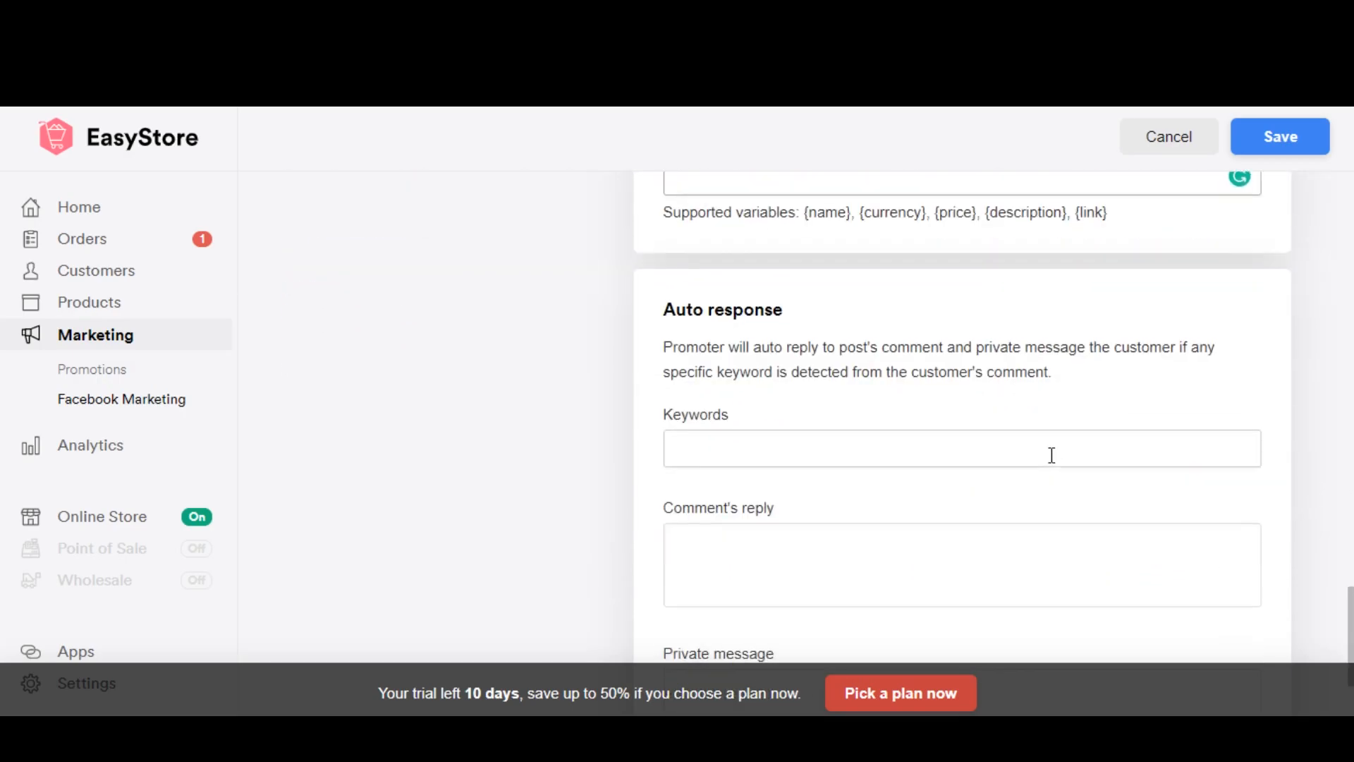
pyautogui.scroll(-2, 1278, 544)
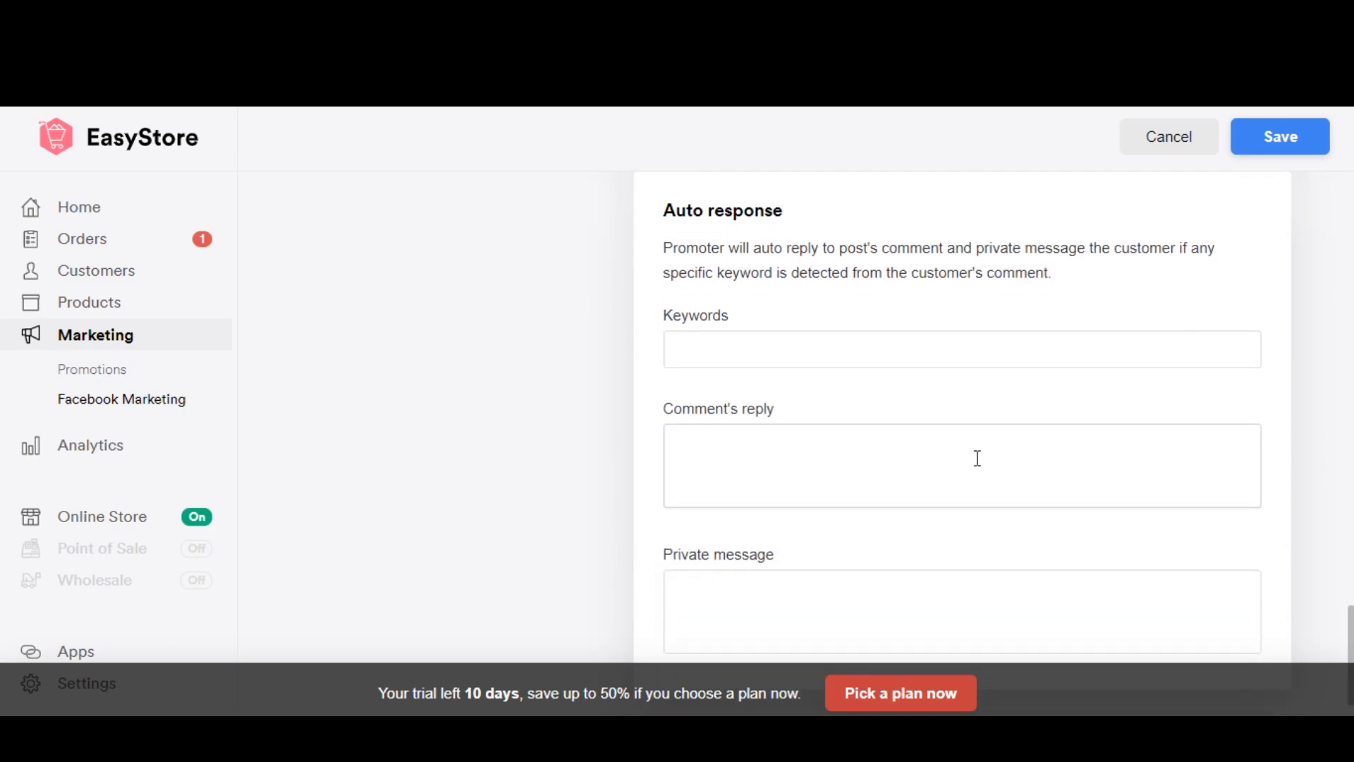
pyautogui.scroll(4, 1096, 505)
pyautogui.scroll(-2, 1133, 532)
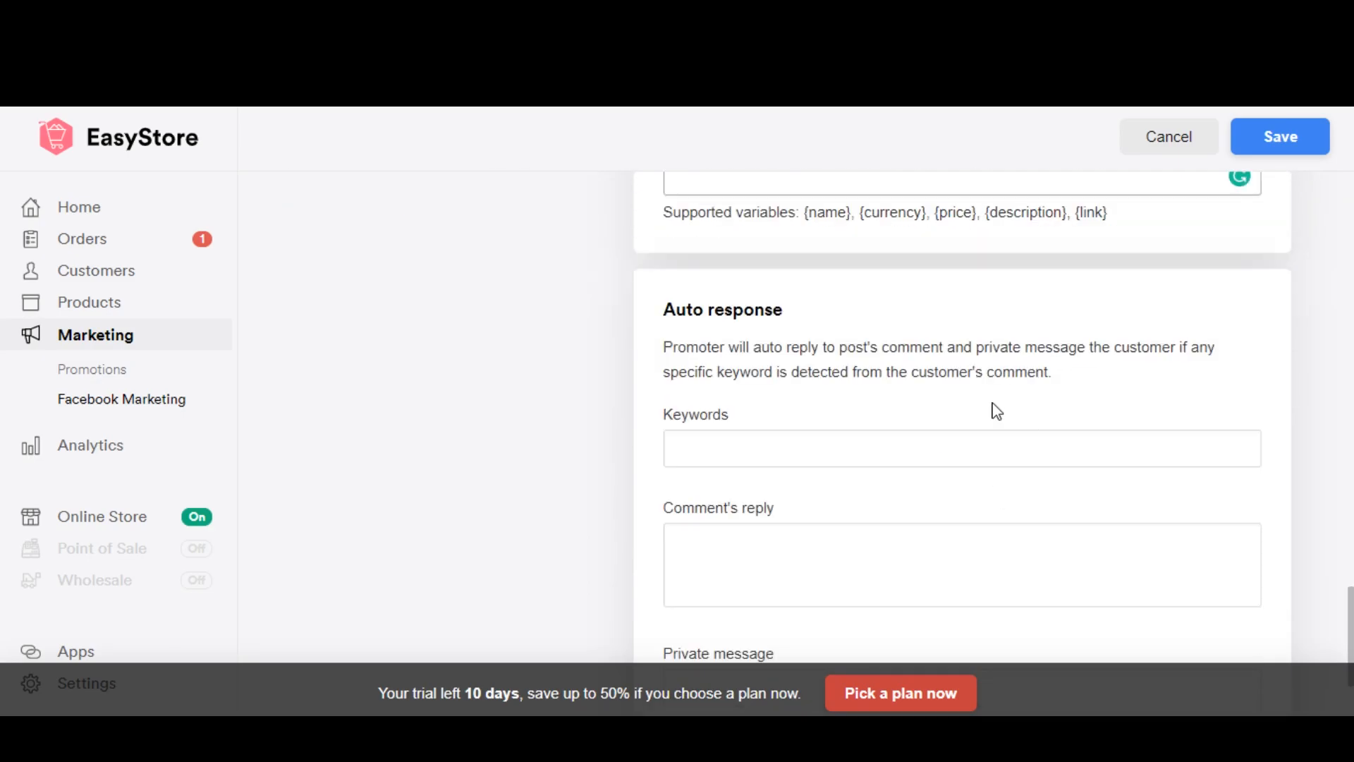
pyautogui.scroll(-2, 892, 403)
pyautogui.scroll(3, 737, 468)
pyautogui.click(737, 471)
pyautogui.scroll(-1, 737, 471)
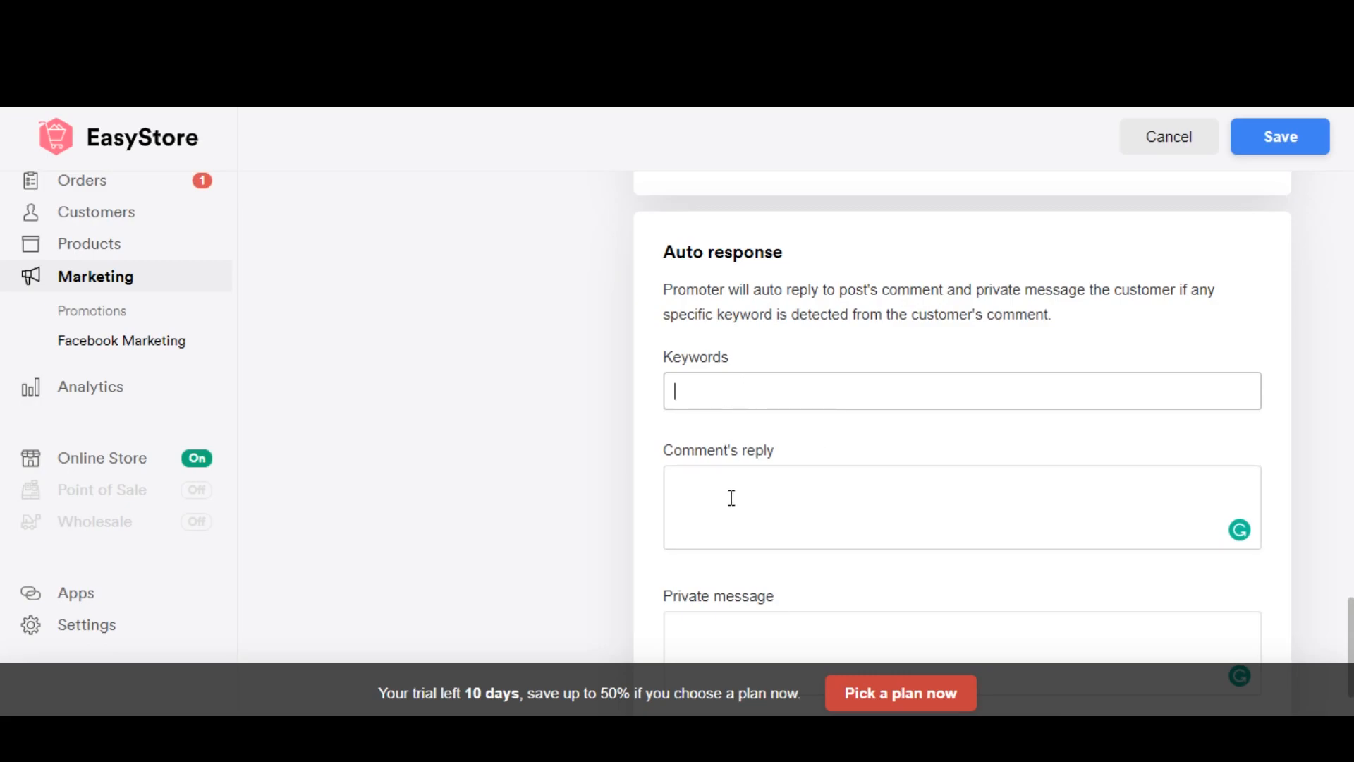
pyautogui.scroll(-1, 733, 497)
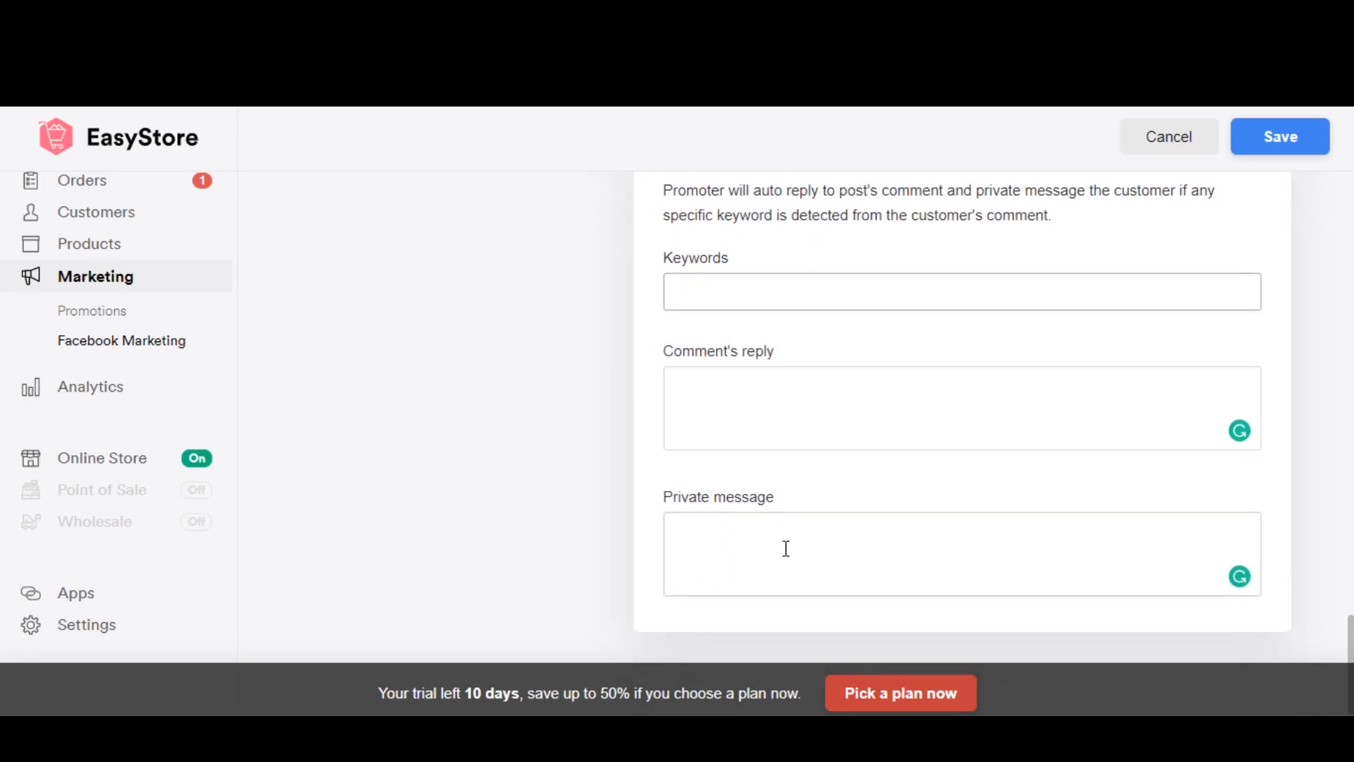
pyautogui.scroll(1, 786, 548)
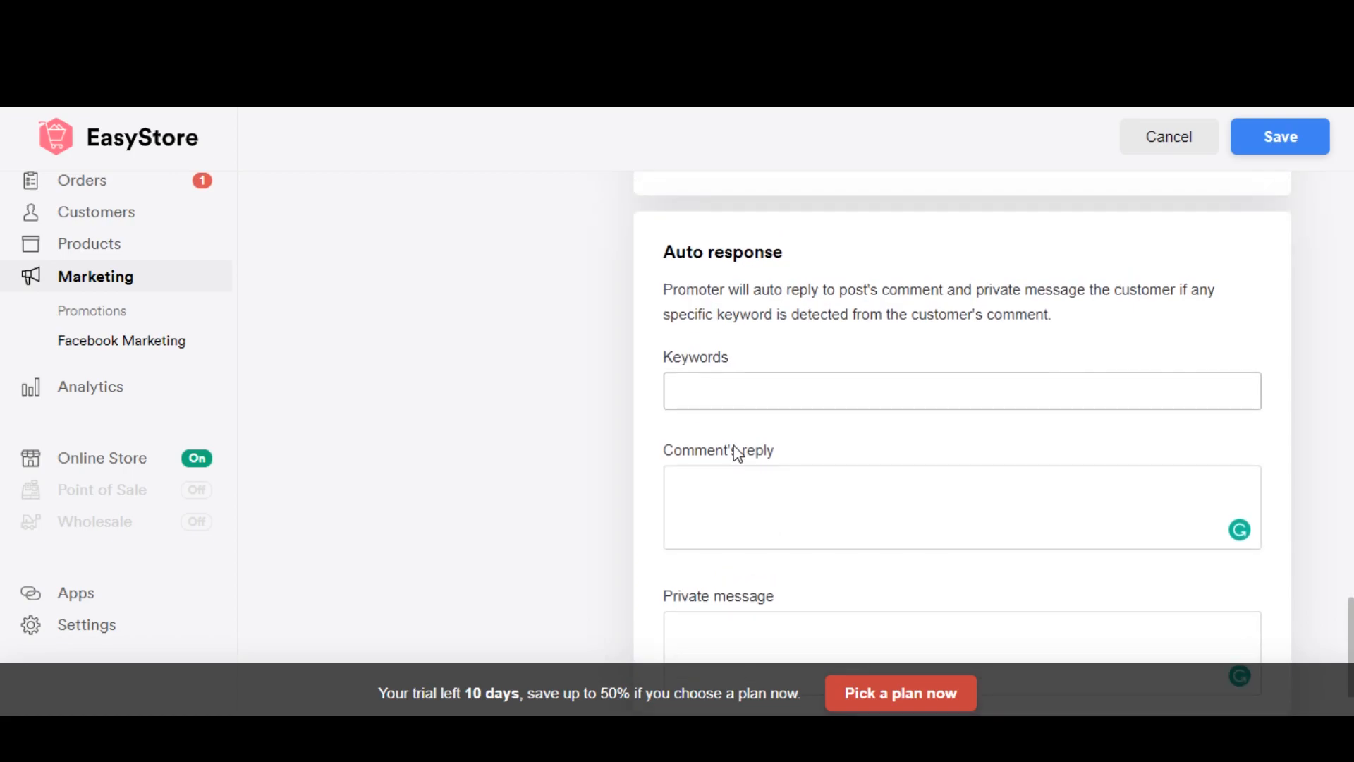
pyautogui.write('m, PM, Pm')
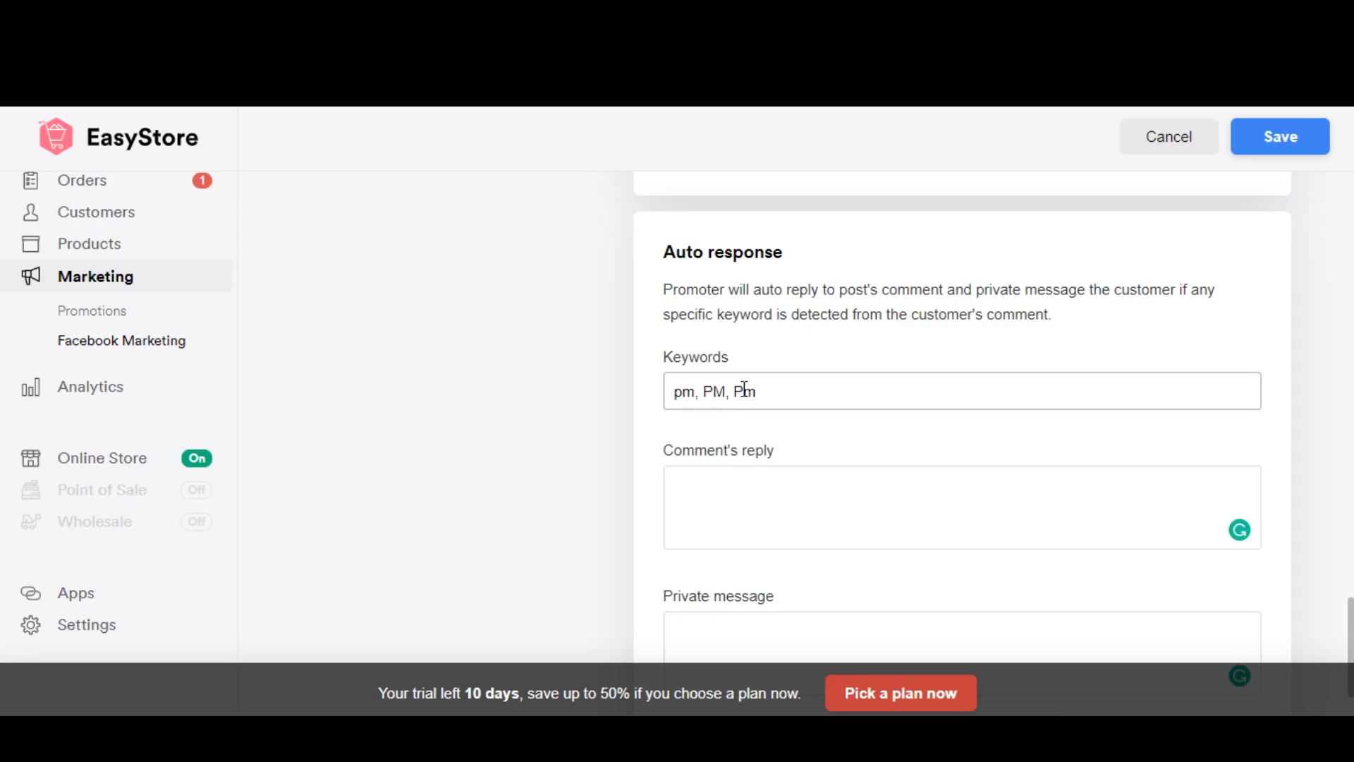
# Step: Set the auto response's comment reply to "Thanks! Check Your Inbox!"
pyautogui.click(820, 511)
pyautogui.write('Thankss')
pyautogui.press('BackSpace')
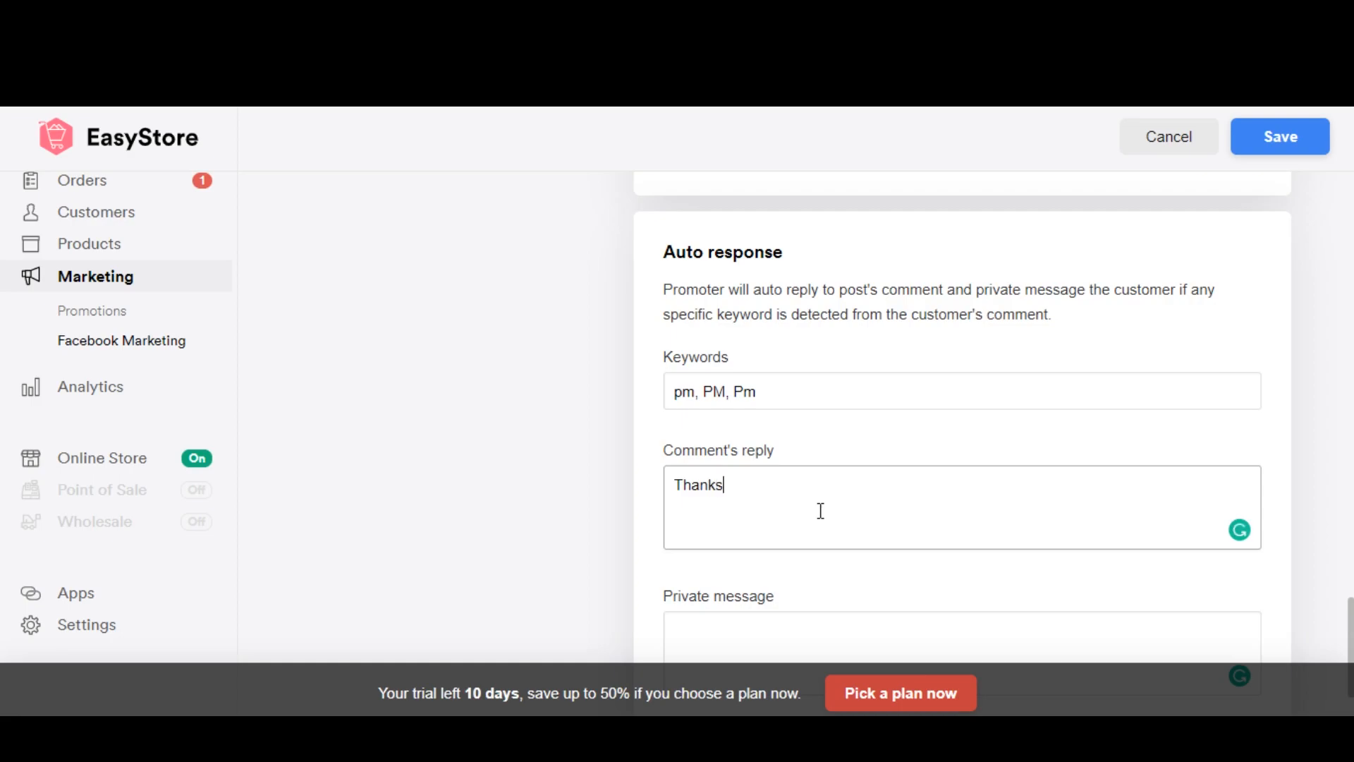
pyautogui.write('! Check Your Inbox!')
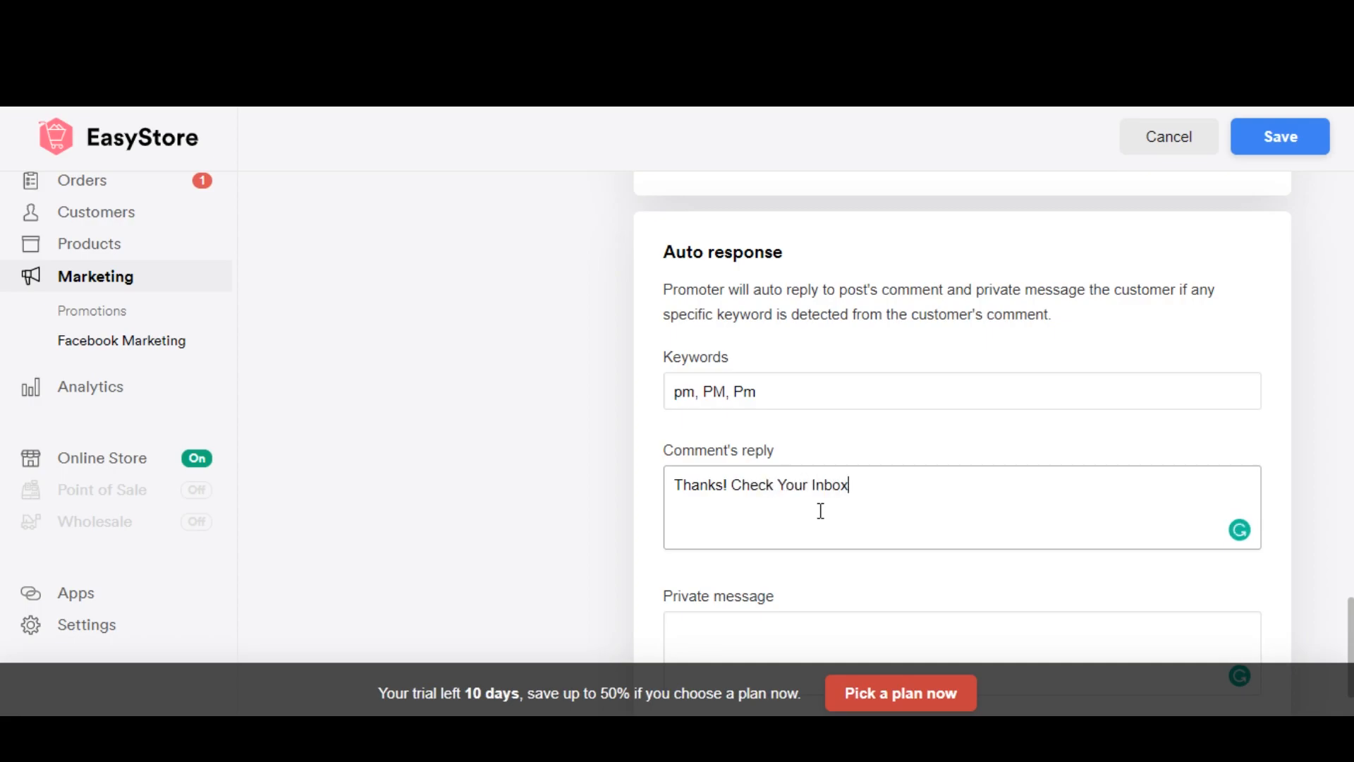
pyautogui.scroll(-2, 820, 510)
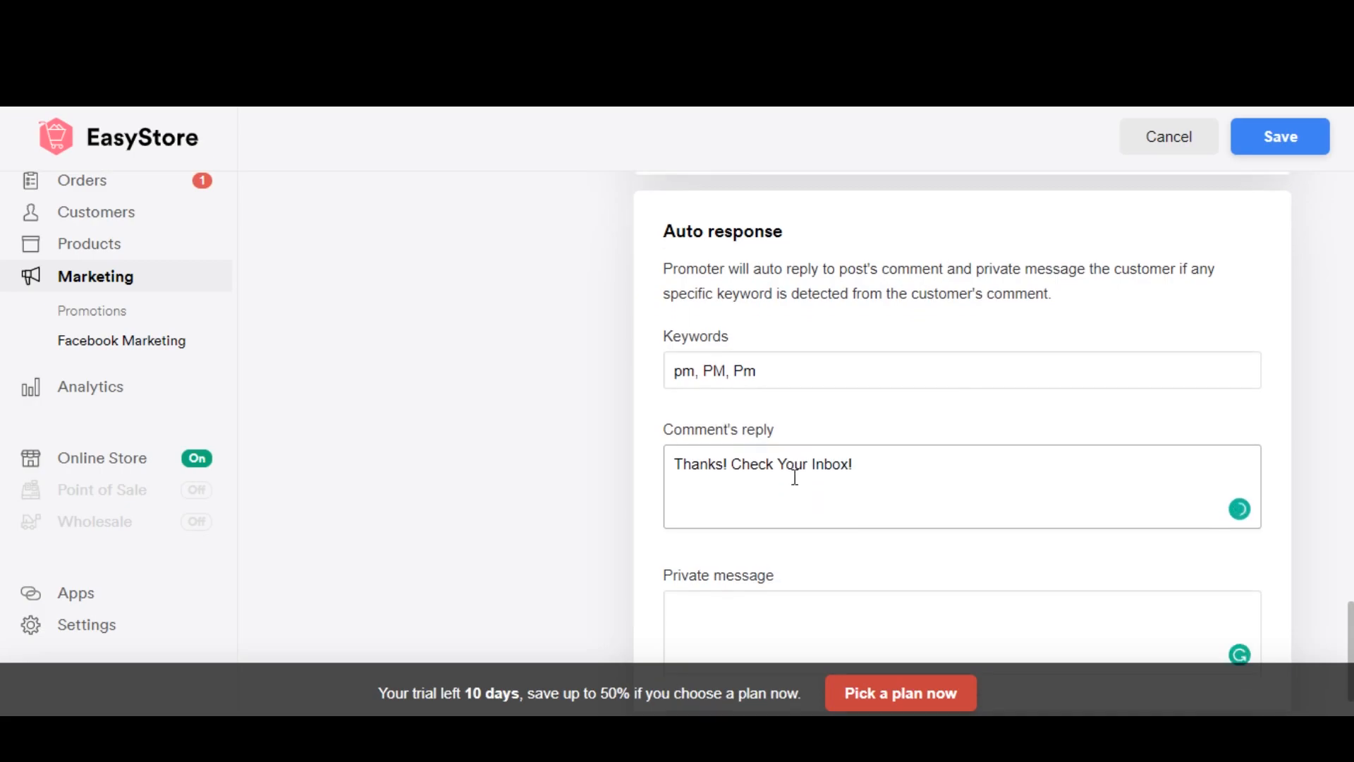
# Step: Set the auto response's private message to "Hey :)" and save the Facebook marketing settings
pyautogui.click(781, 537)
pyautogui.write('Hey  :)')
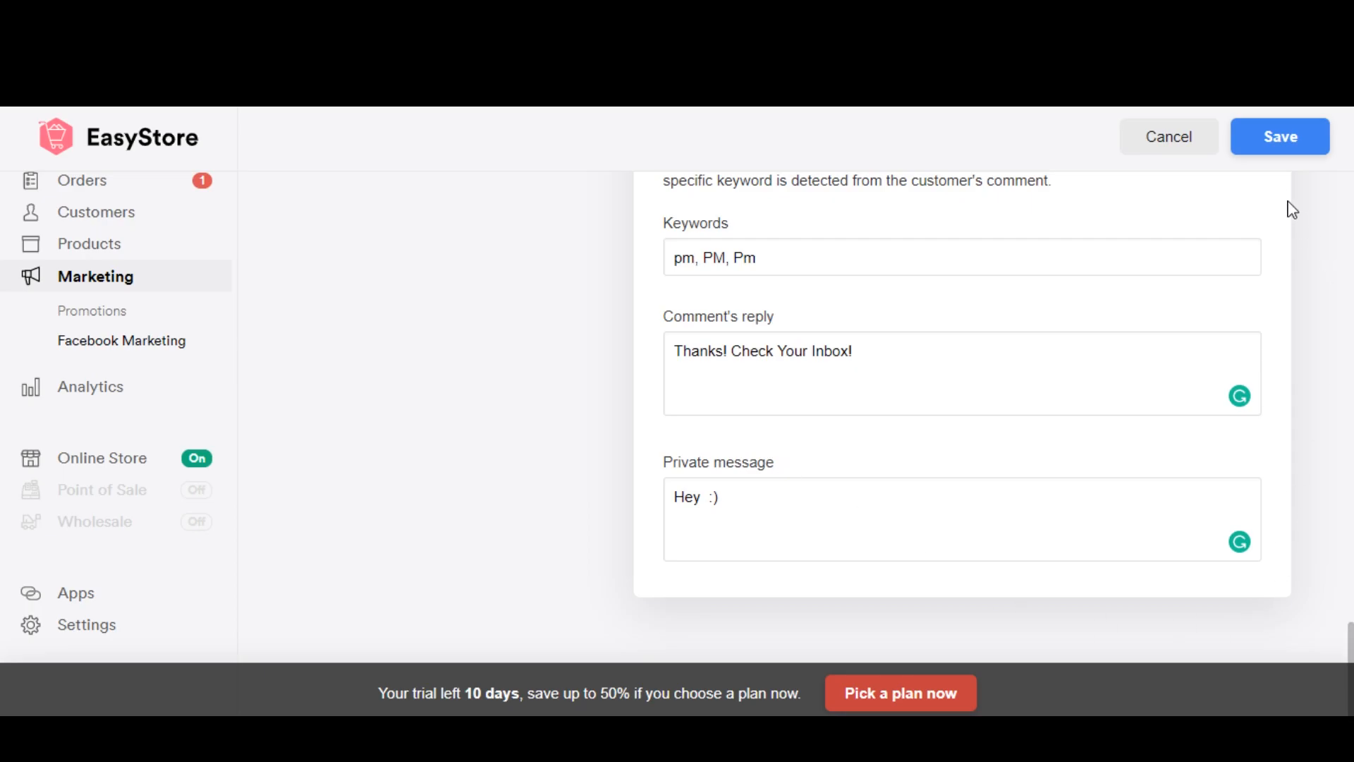
pyautogui.click(1295, 143)
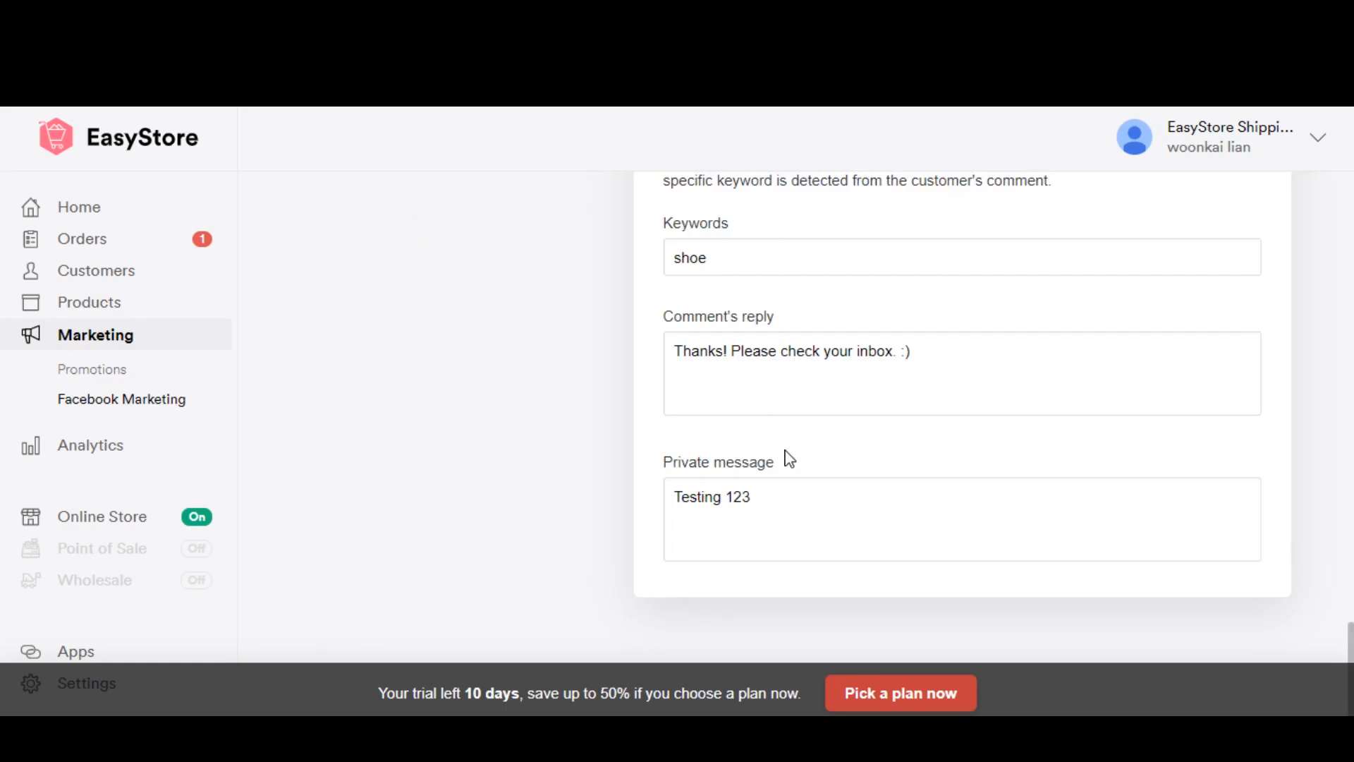
# Step: Publish the product Test 1 from the product list to the Facebook Promoter sales channel
pyautogui.scroll(8, 1097, 516)
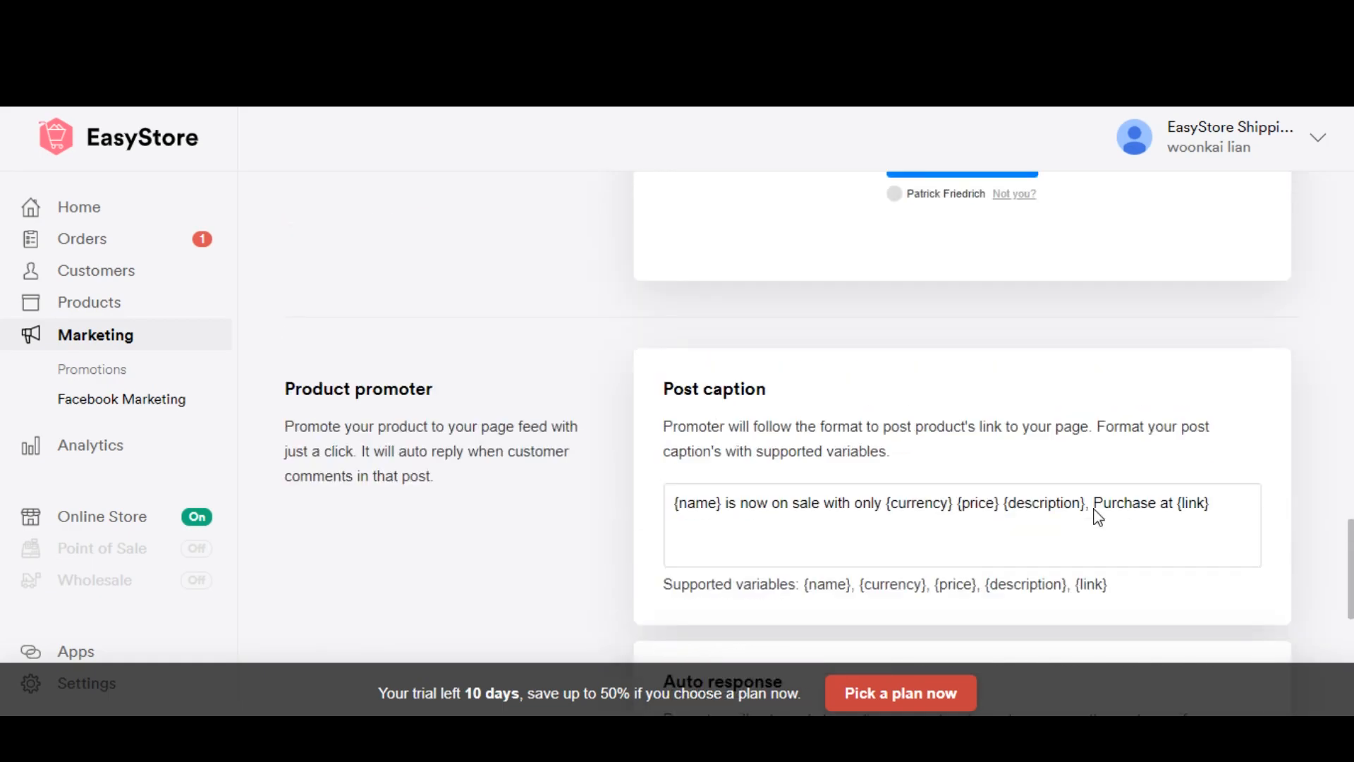
pyautogui.scroll(15, 1097, 517)
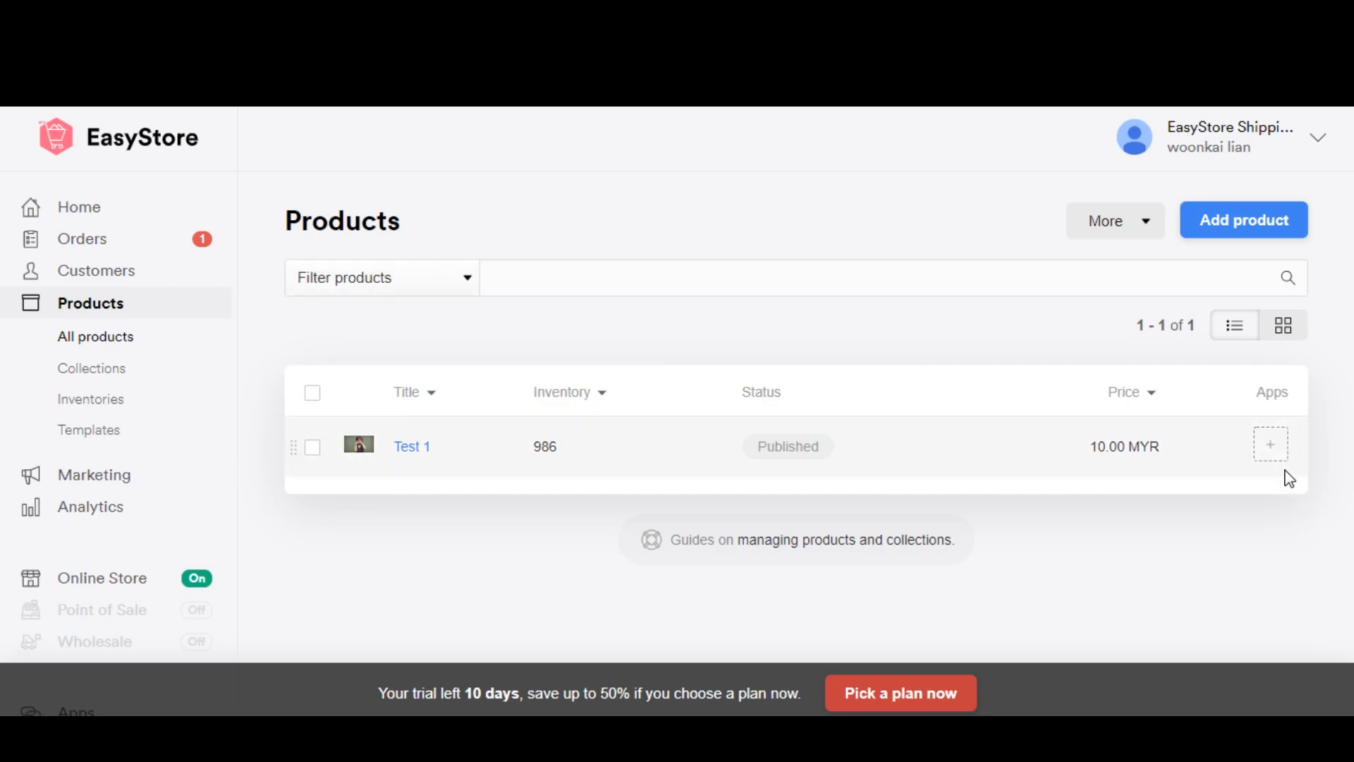
pyautogui.click(1270, 447)
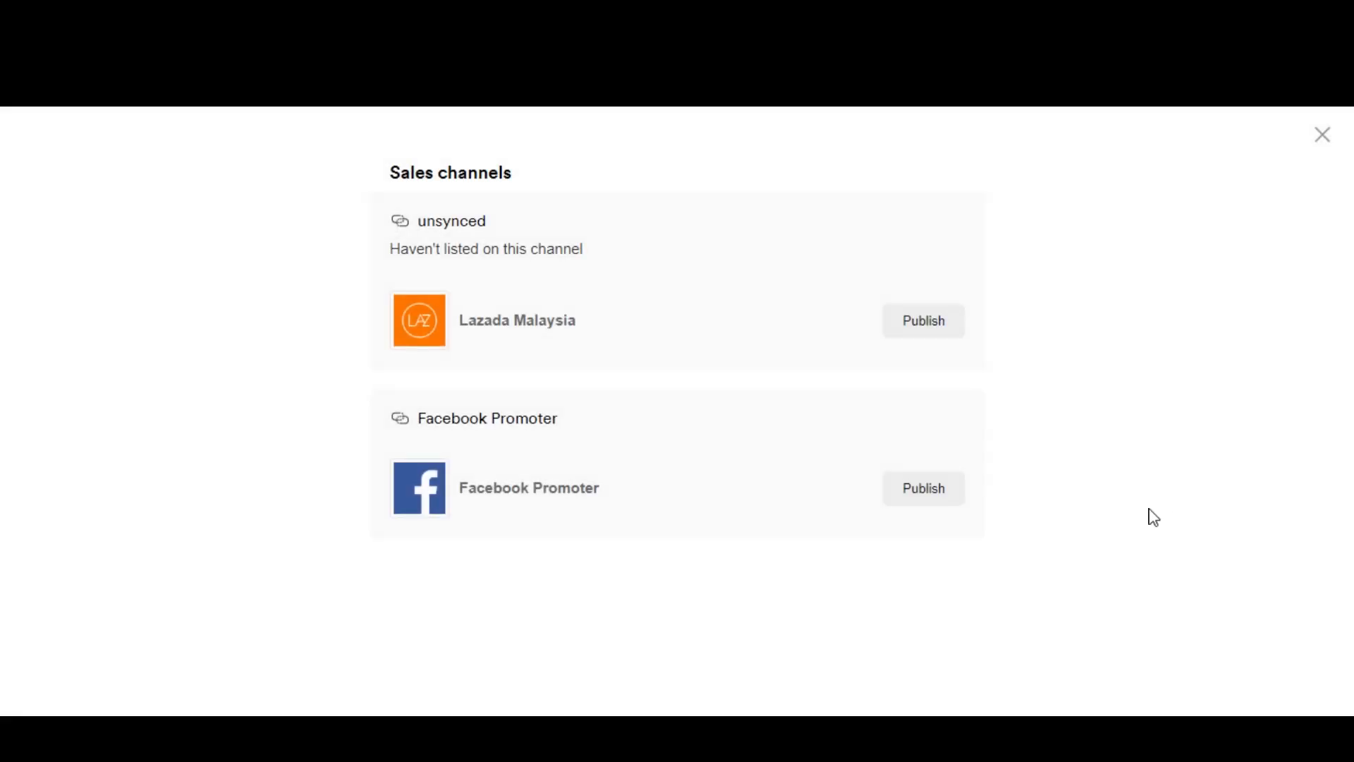
pyautogui.click(932, 487)
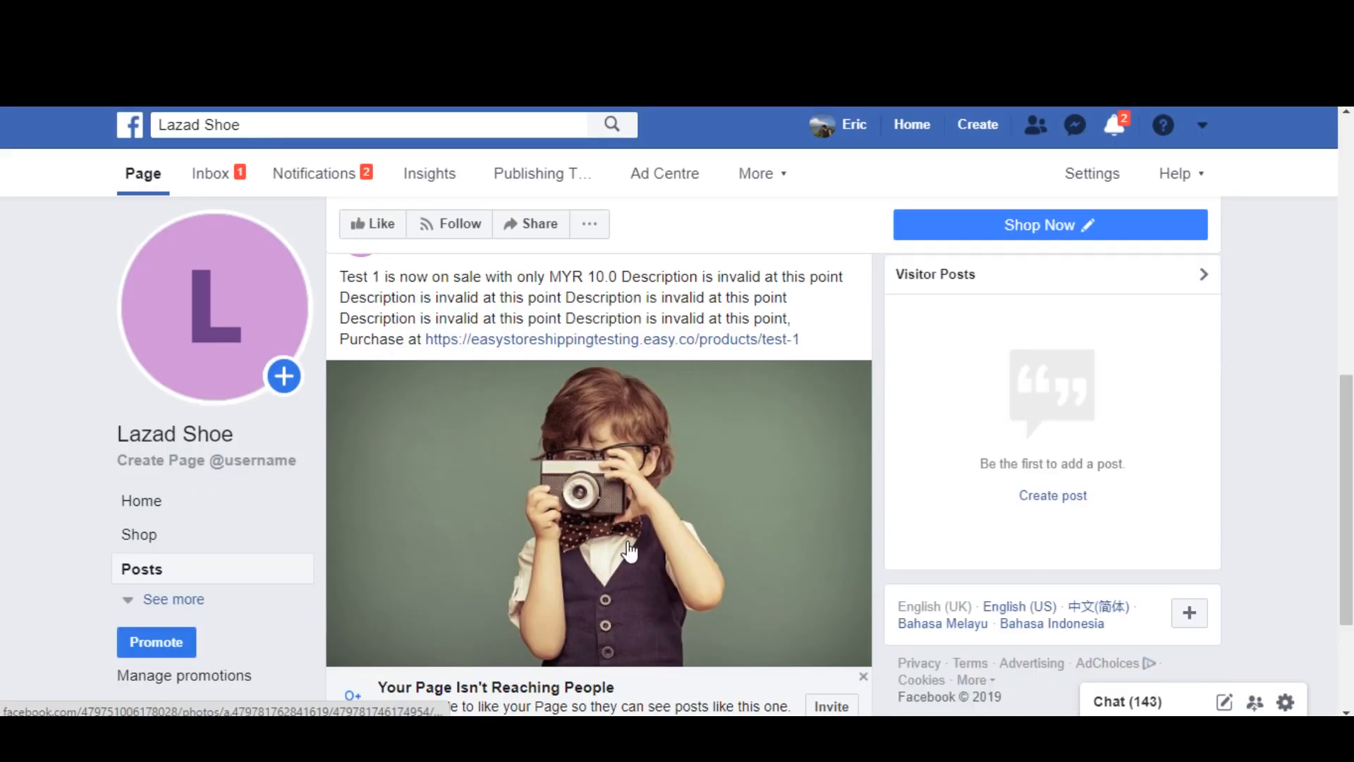
# Step: Switch to the Facebook Page and comment "pm" on the Test 1 product post
pyautogui.scroll(-3, 630, 550)
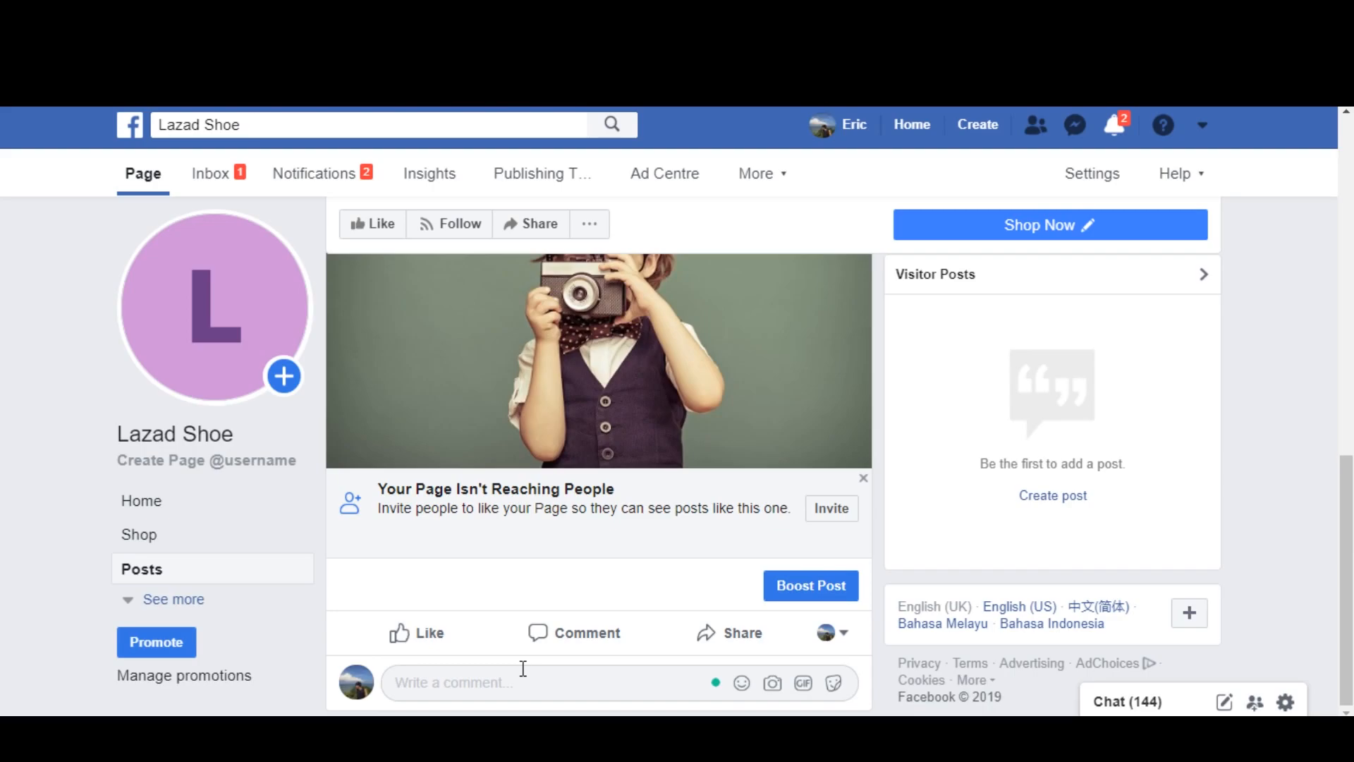
pyautogui.scroll(-2, 522, 669)
pyautogui.click(564, 533)
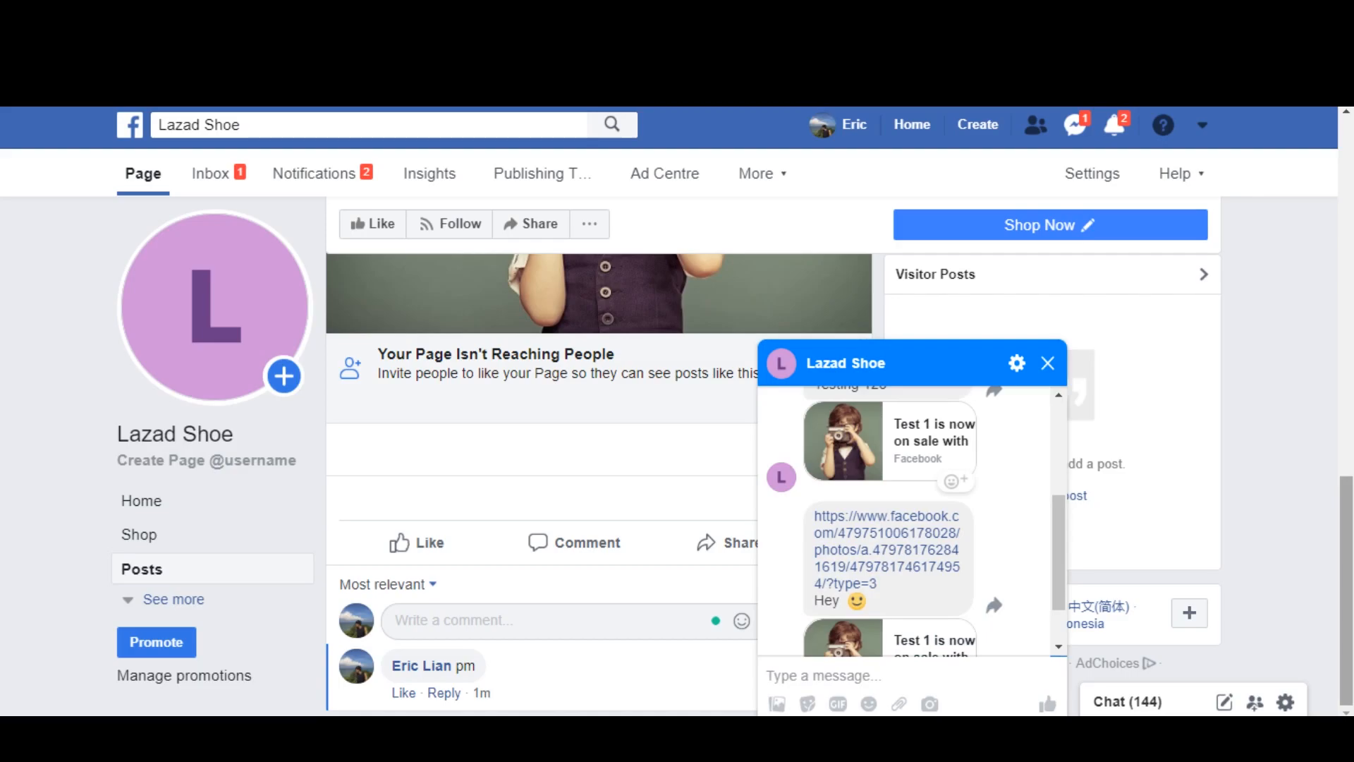
# Step: Check the private message and the comment reply sent for the "pm" comment, dismissing the reply notification
pyautogui.scroll(-1, 954, 586)
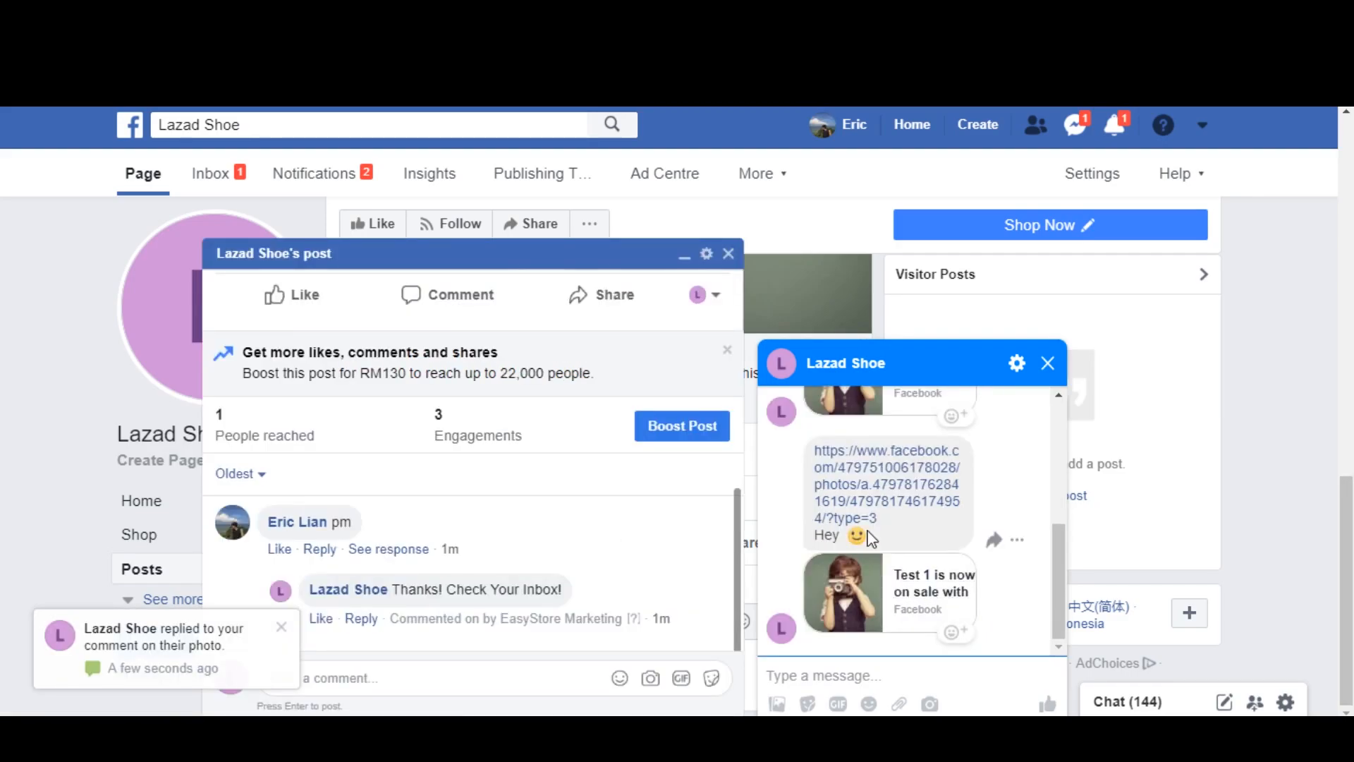
pyautogui.click(281, 627)
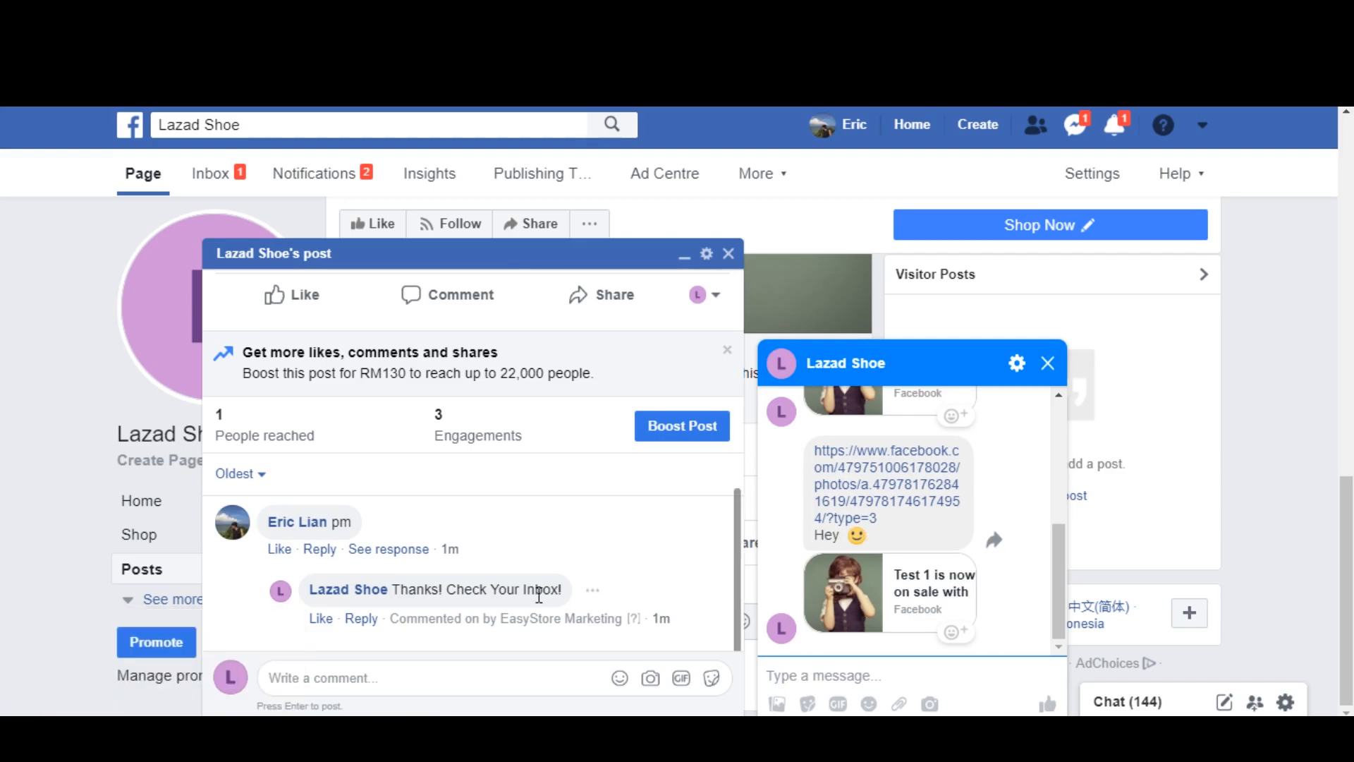
pyautogui.scroll(3, 629, 540)
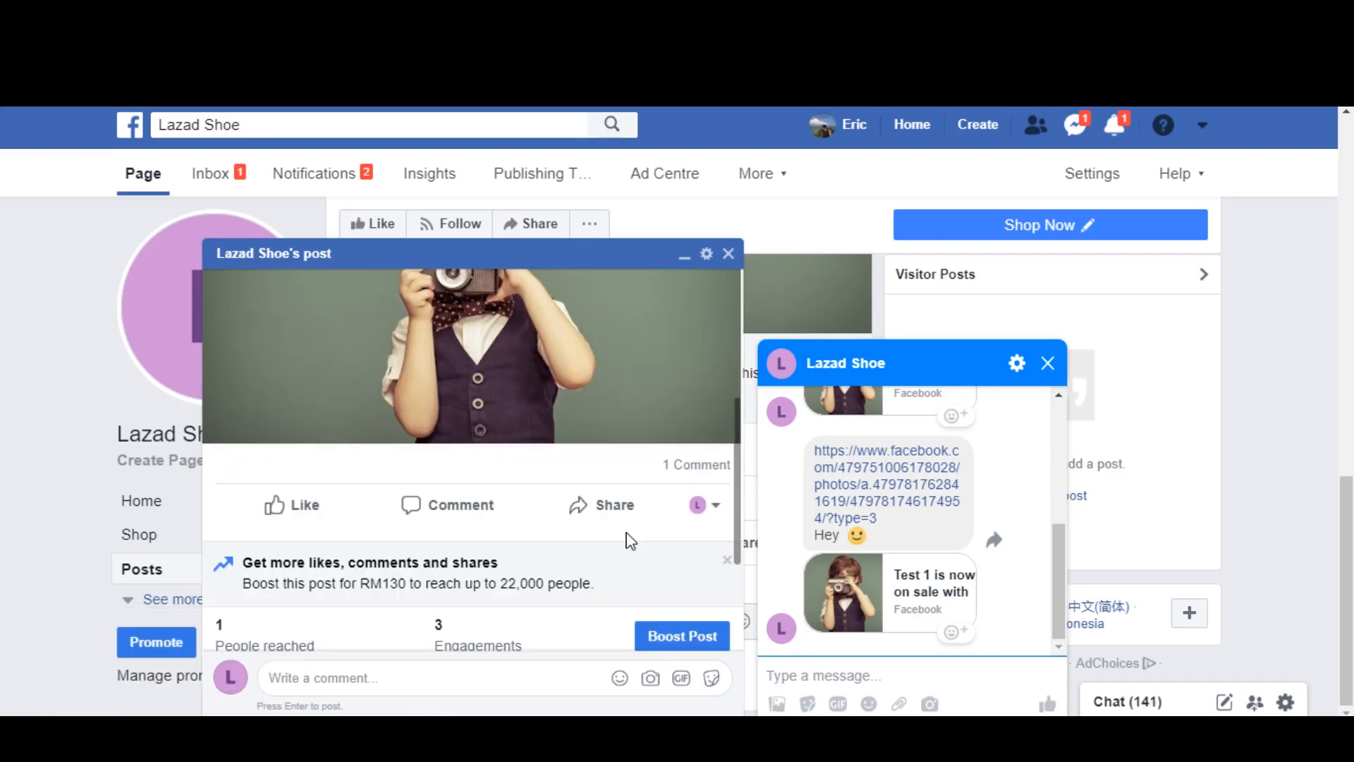